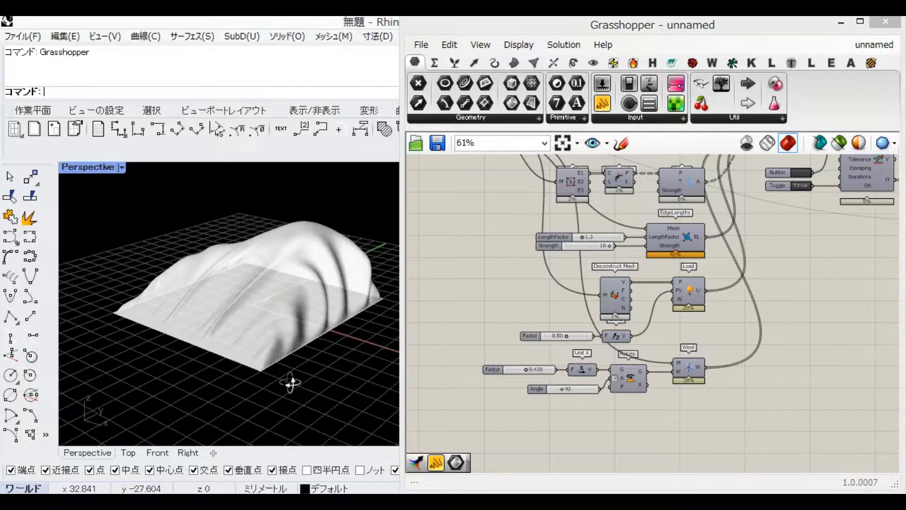
right_click_drag(846, 259, 826, 281)
scroll(772, 273, "down", 3)
scroll(646, 276, "up", 2)
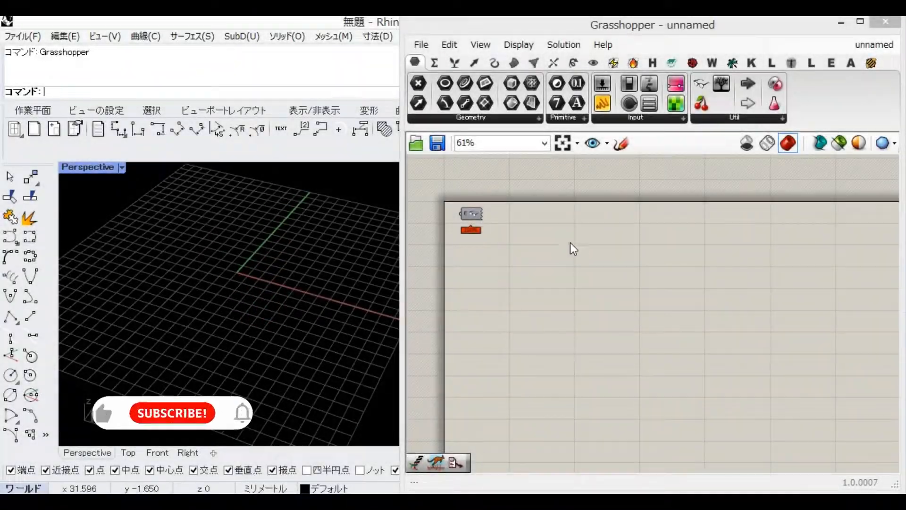
- Add a Rectangle component and a Construct Domain component, and feed the domain into the rectangle's X and Y inputs
double_click(573, 249)
type("rec")
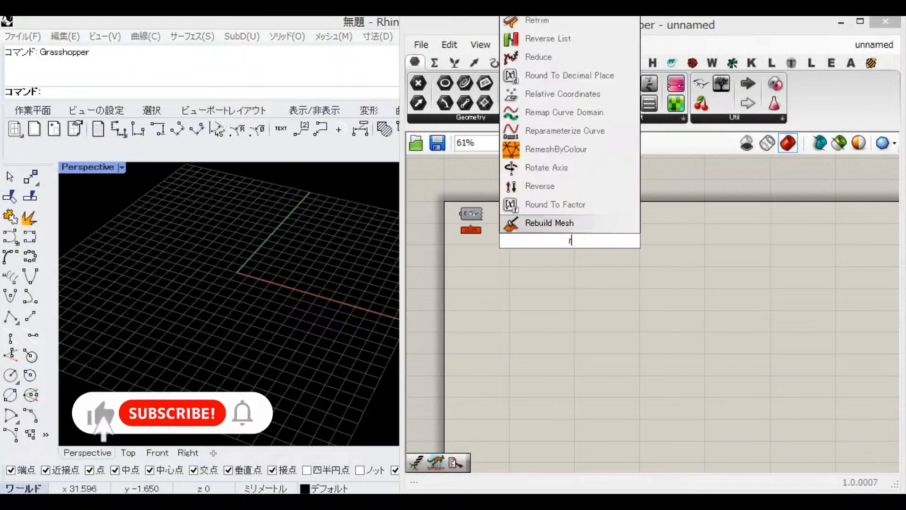
key("Return")
double_click(531, 310)
type("constru")
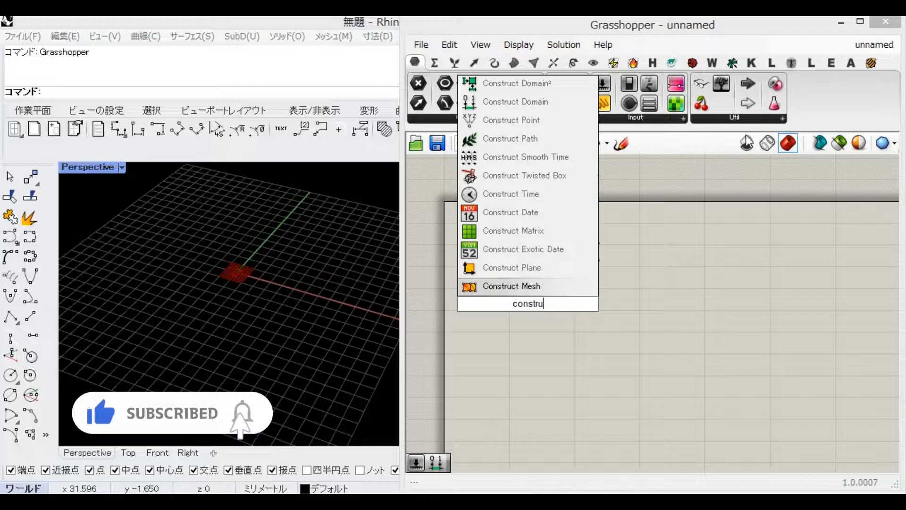
left_click(512, 102)
left_click_drag(580, 256, 599, 259)
left_click_drag(531, 299, 539, 247)
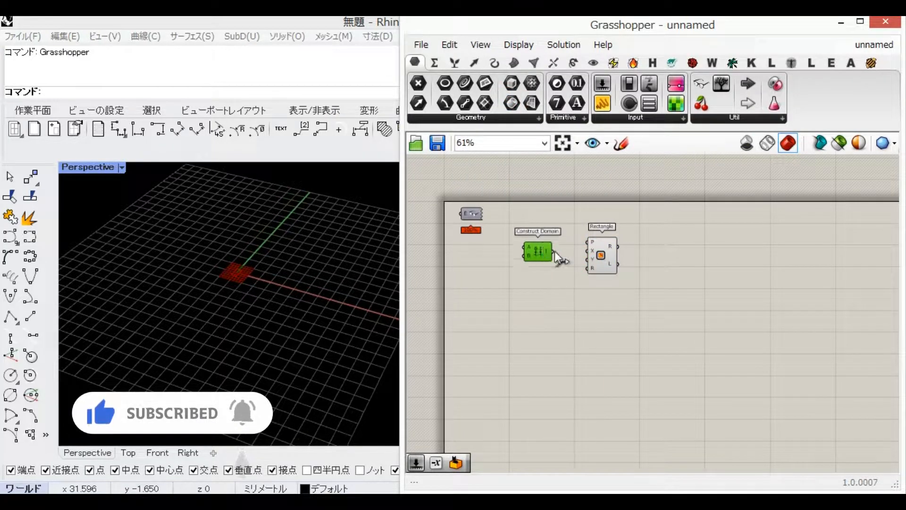
- Drive the domain's end with a number slider set to 25 and its start with the same value through a Negative component
double_click(522, 305)
type("25")
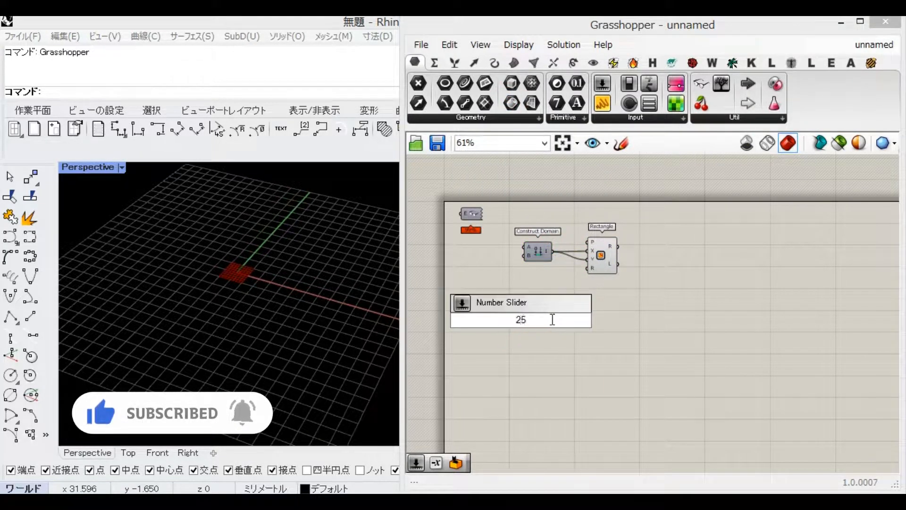
key("Return")
left_click_drag(539, 322, 525, 247)
double_click(533, 274)
type("ne")
left_click(522, 259)
left_click_drag(493, 247, 487, 247)
left_click_drag(633, 316, 565, 262)
left_click(672, 307)
- Add a Mesh Surface component and feed the rectangle into its surface input
right_click_drag(617, 301, 520, 299)
double_click(519, 299)
type("mesh sur")
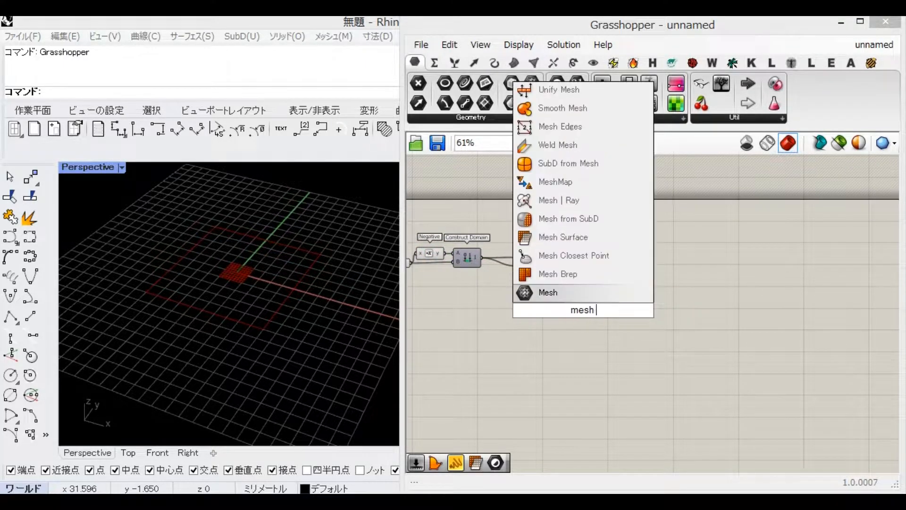
left_click(583, 278)
left_click_drag(547, 252, 568, 294)
left_click_drag(531, 259, 522, 259)
- Add a number slider set to 30 and wire it to both the U and V counts of Mesh Surface
double_click(522, 297)
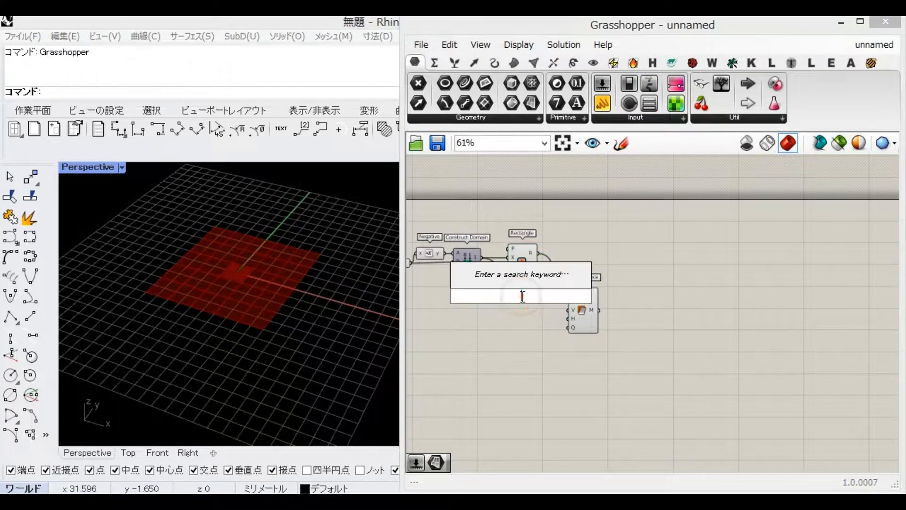
type("30")
key("Return")
mouse_move(558, 296)
left_mouse_down()
mouse_move(568, 301)
mouse_move(526, 301)
mouse_move(568, 309)
left_mouse_up()
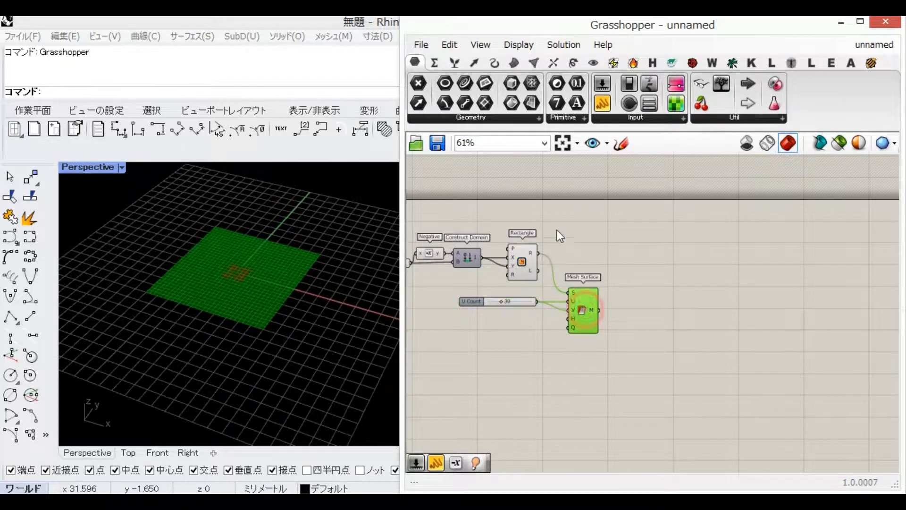
- Turn off the viewport preview of the components that feed Mesh Surface
right_click_drag(558, 226, 614, 230)
left_click_drag(615, 225, 460, 344)
middle_click(536, 332)
left_click(581, 290)
right_click_drag(673, 267, 616, 271)
scroll(239, 292, "up", 6)
scroll(238, 293, "down", 3)
left_click(580, 305)
- Add a Show component well beyond Mesh Surface and feed it the mesh output
double_click(636, 297)
type("show")
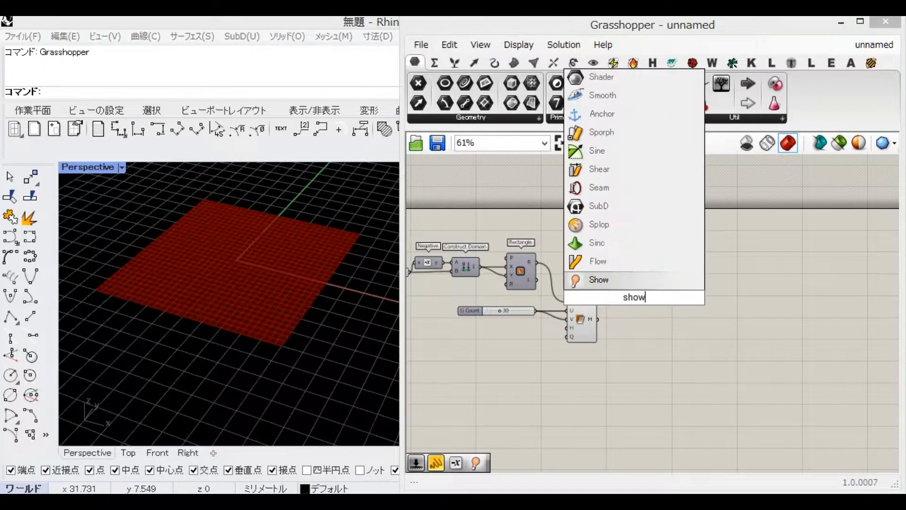
key("Return")
left_click_drag(597, 319, 766, 319)
scroll(633, 270, "up", 2)
left_click(626, 342)
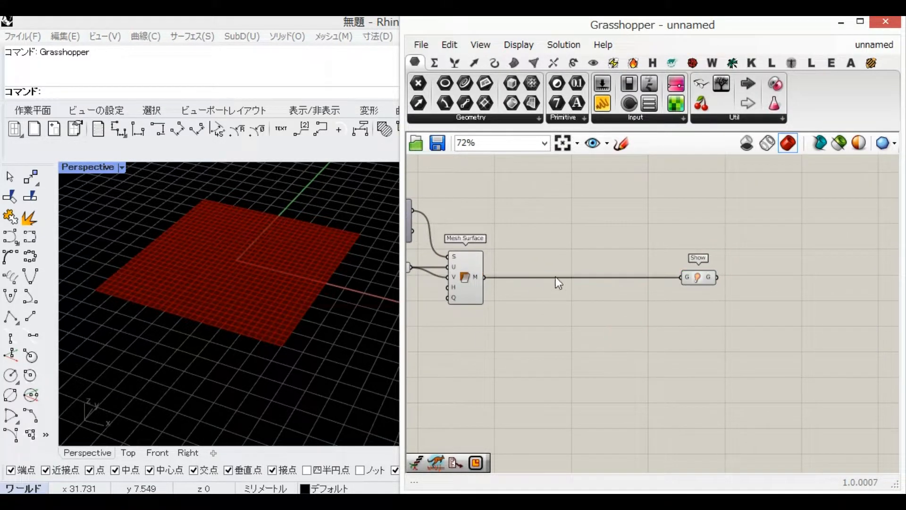
- Insert a relay on the wire between Mesh Surface and Show, and place an Anchor goal beneath Show
double_click(665, 321)
type("ancho")
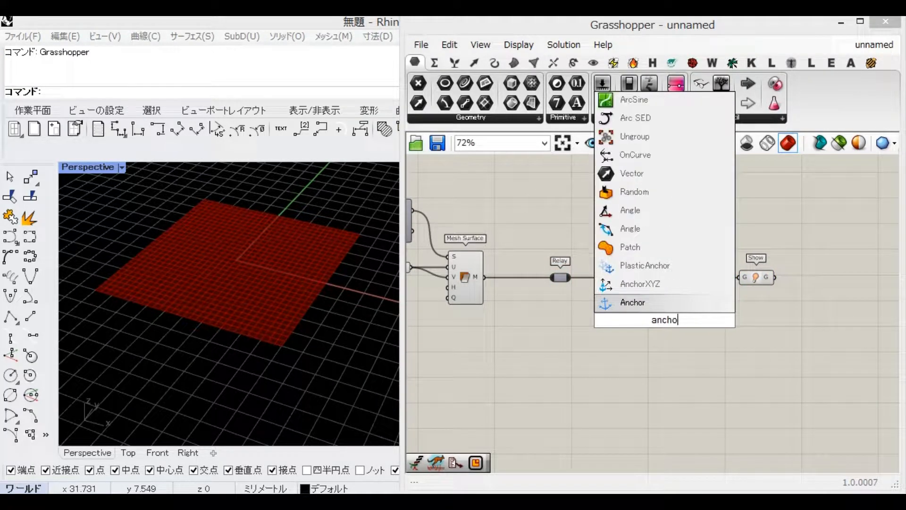
left_click(669, 298)
left_click_drag(669, 321, 771, 341)
- Add a Mesh Edges component between the relay and Anchor, and feed it the relayed mesh
double_click(605, 367)
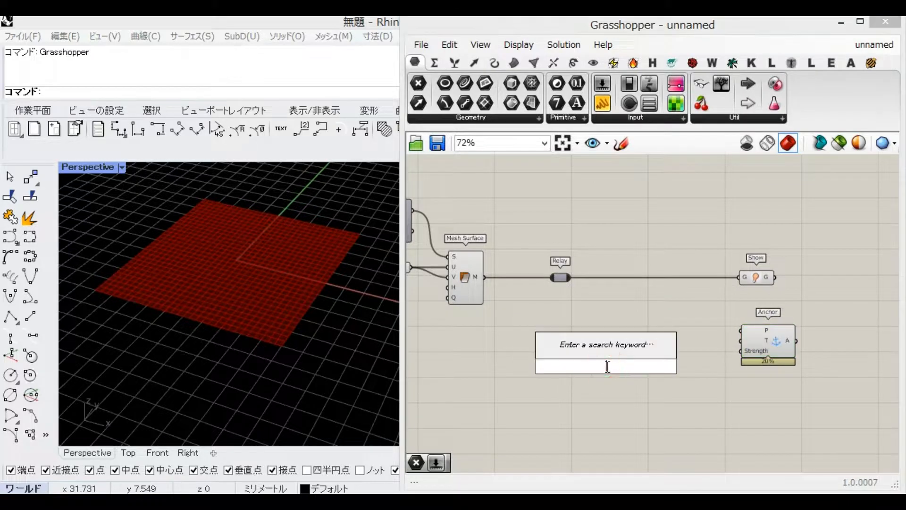
type("mesh ed")
key("Return")
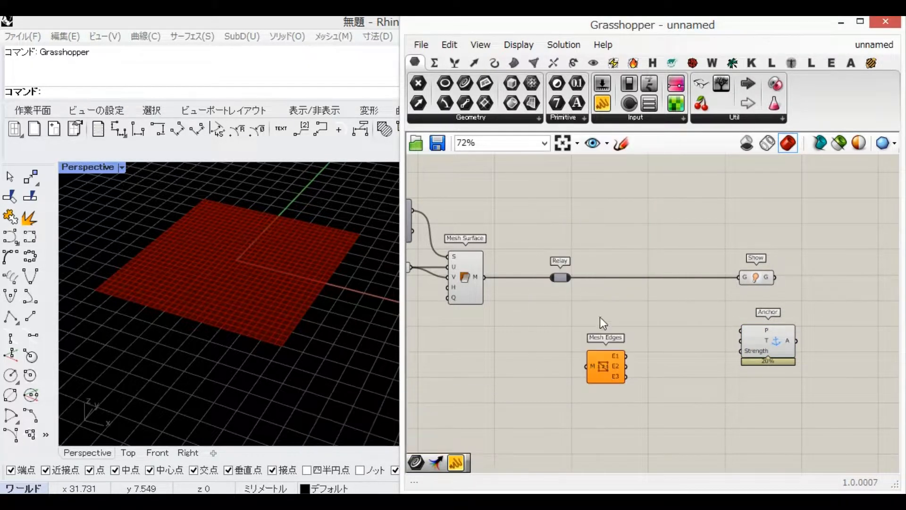
left_click_drag(609, 367, 626, 339)
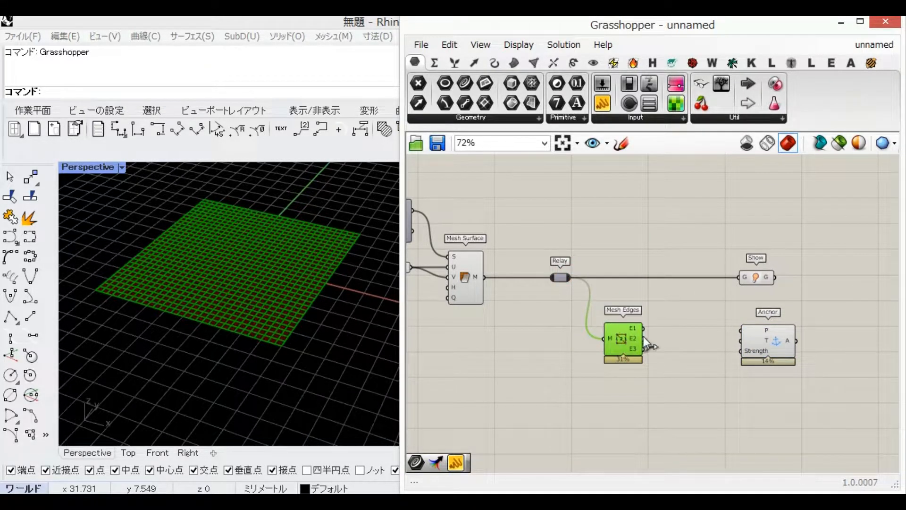
left_click_drag(465, 83, 695, 329)
key("Delete")
- Add a Discontinuity component fed by the E1 edges and connect its points to the Anchor's P input
double_click(669, 331)
type("discon")
key("Return")
left_click_drag(643, 327, 654, 326)
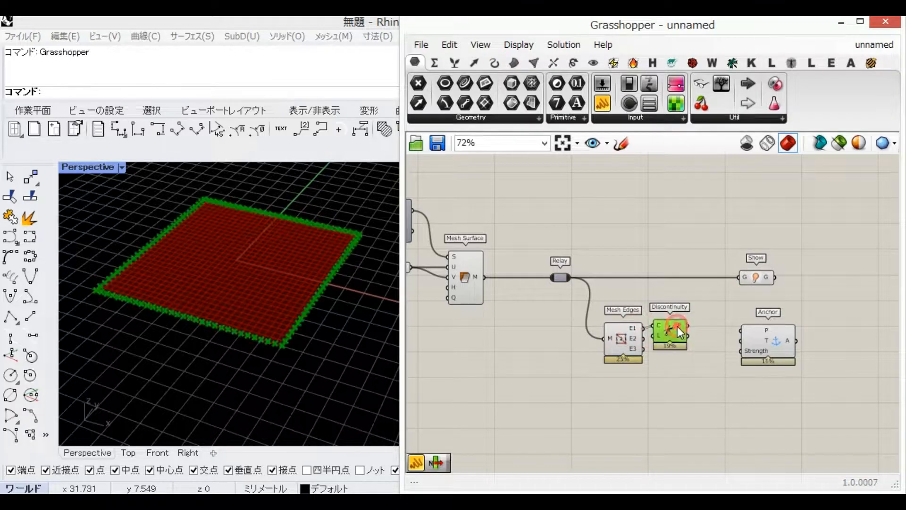
left_click_drag(738, 330, 741, 330)
left_click_drag(778, 336, 760, 335)
left_click(704, 313)
right_click_drag(674, 342, 679, 312)
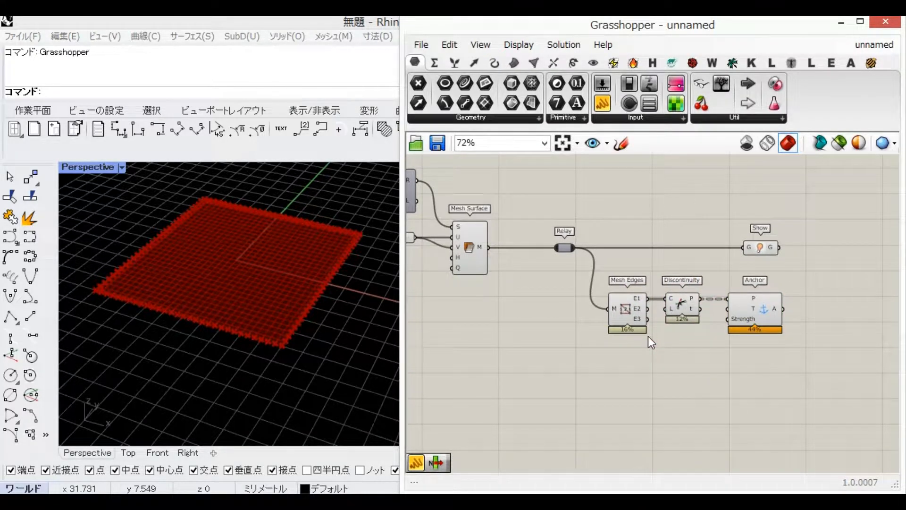
- Add an EdgeLengths goal beneath Anchor, feed it the relayed mesh and tidy the neighbouring components
double_click(648, 337)
type("edge len")
left_click(619, 314)
left_click_drag(641, 370, 752, 373)
left_click_drag(845, 436, 578, 199)
left_click_drag(624, 308, 675, 309)
left_click(609, 323)
right_click_drag(608, 323, 560, 308)
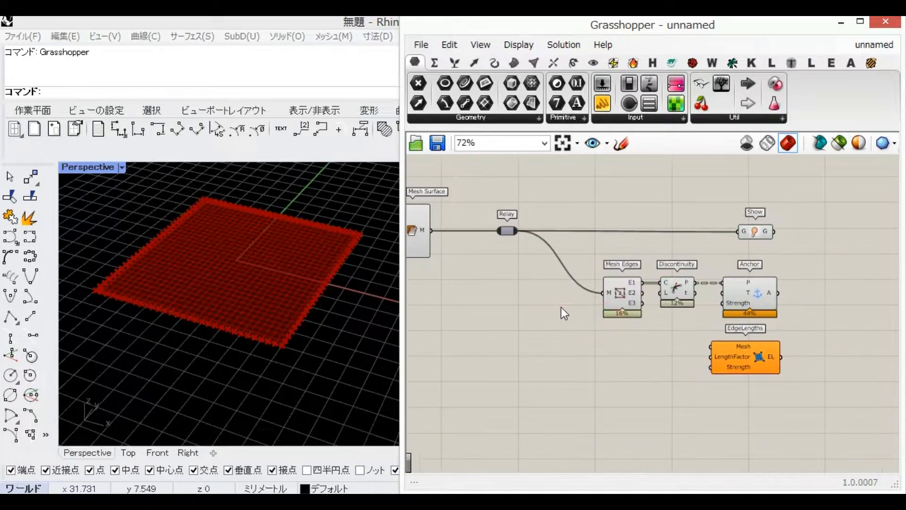
mouse_move(734, 358)
left_mouse_down()
mouse_move(628, 366)
mouse_move(732, 374)
mouse_move(741, 356)
left_mouse_up()
- Add a number slider set to 1.3 and wire it to the LengthFactor of EdgeLengths
double_click(643, 364)
type("1.")
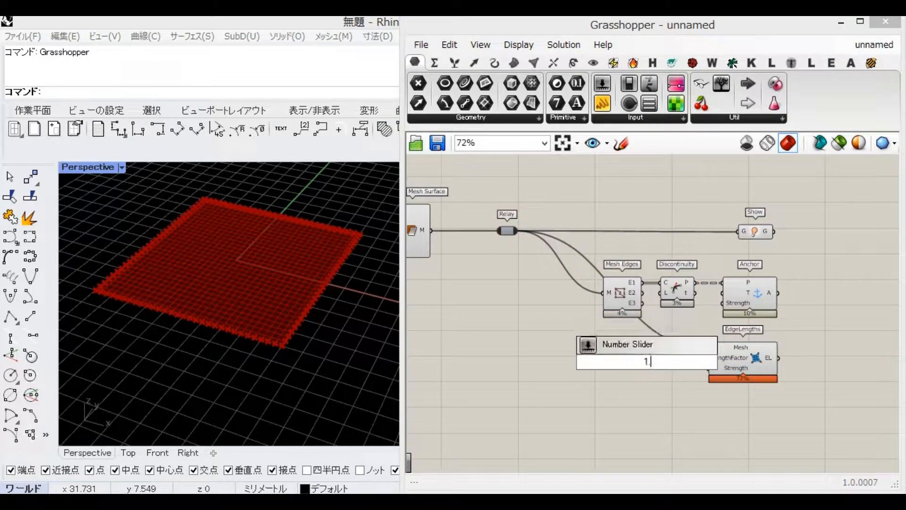
type("3")
key("Return")
left_click_drag(699, 359, 618, 372)
- Add a number slider set to 10 for the Strength of EdgeLengths and align it with the LengthFactor slider
double_click(667, 386)
type("10")
key("Return")
left_click_drag(654, 413, 593, 330)
left_click(621, 342)
left_click(622, 410)
left_click_drag(624, 379, 624, 372)
left_click(618, 402)
- Add a Load goal beneath EdgeLengths
double_click(647, 409)
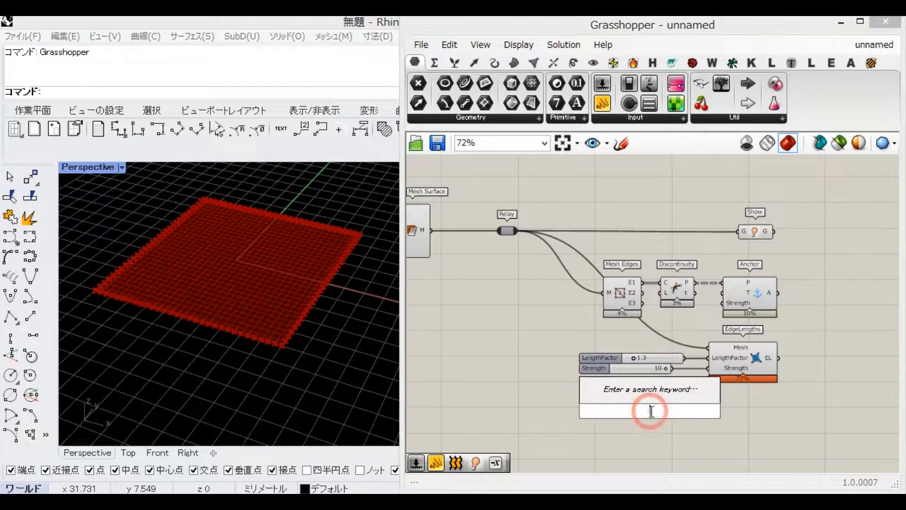
type("load")
key("Return")
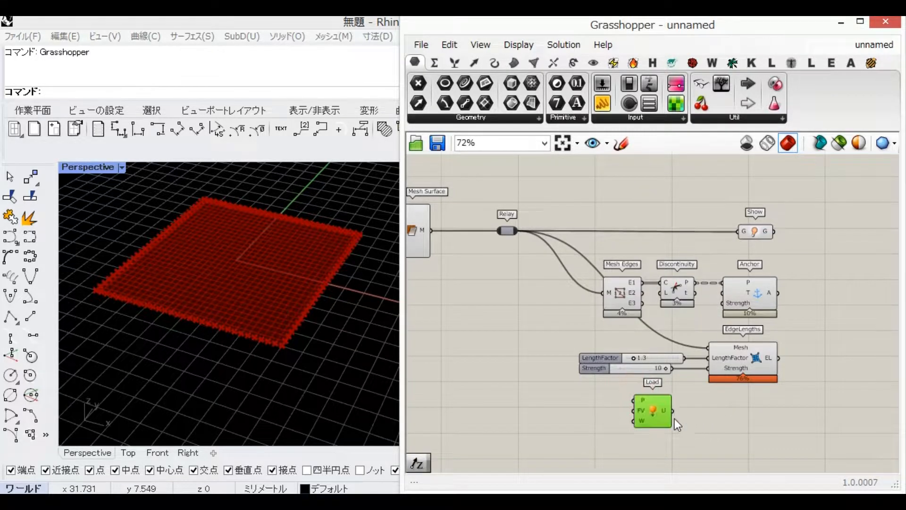
left_click_drag(675, 418, 757, 423)
- Add a Deconstruct Mesh component beside Load and feed it the relayed mesh
double_click(580, 428)
type("deconst")
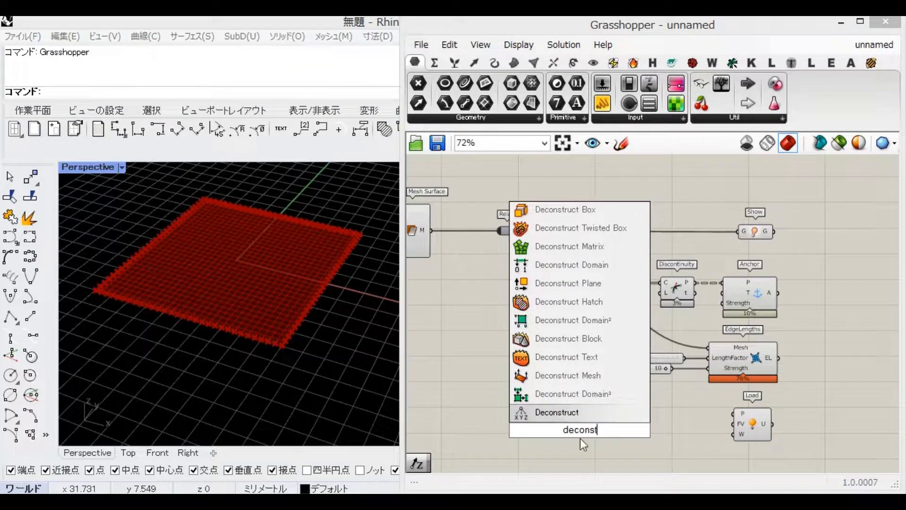
left_click(568, 375)
left_click_drag(580, 429, 625, 429)
left_click_drag(516, 230, 669, 428)
- Rename the relay as Mesh
right_click(508, 230)
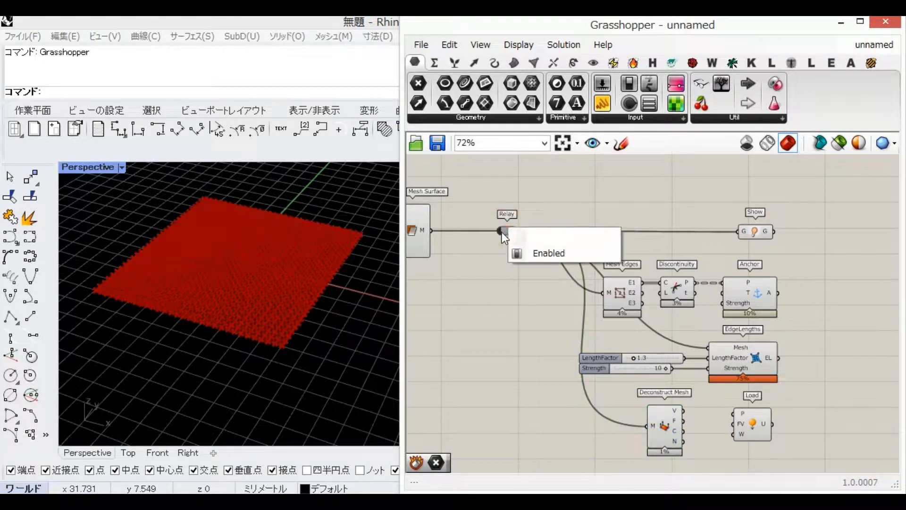
type("Mesh")
key("Return")
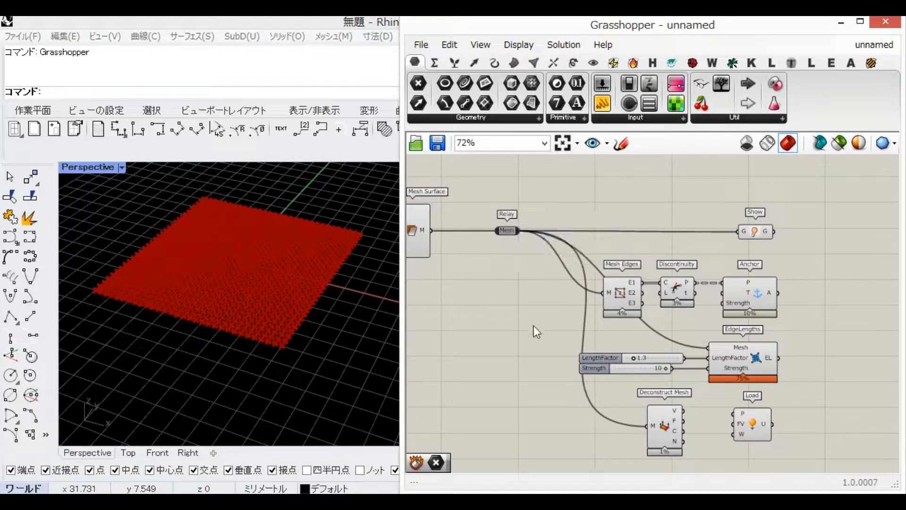
- Connect the vertices output of Deconstruct Mesh to the P input of Load
left_click_drag(658, 424, 666, 425)
left_click_drag(732, 419, 737, 418)
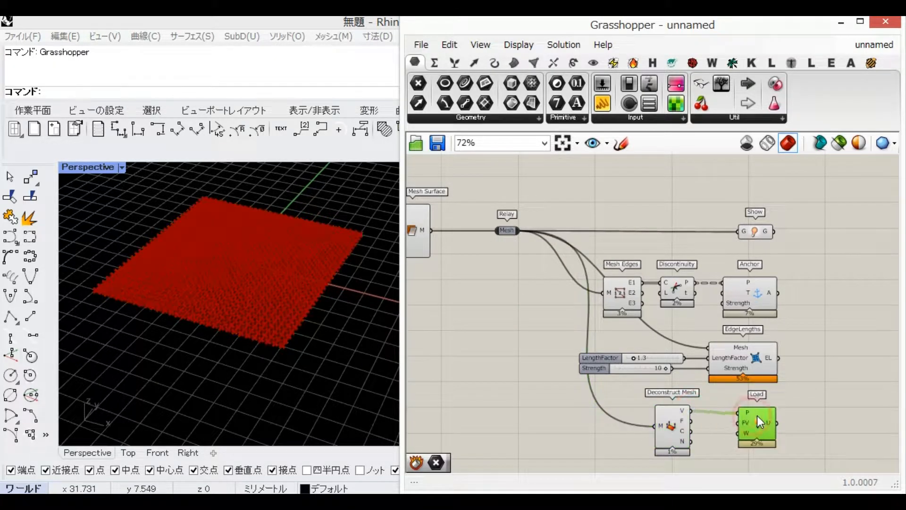
right_click_drag(692, 395, 693, 348)
- Drive the Load's FV input with a Unit Z vector whose factor comes from a number slider set to 0.50
double_click(641, 433)
type("z")
key("Return")
left_click_drag(685, 429, 742, 374)
double_click(592, 419)
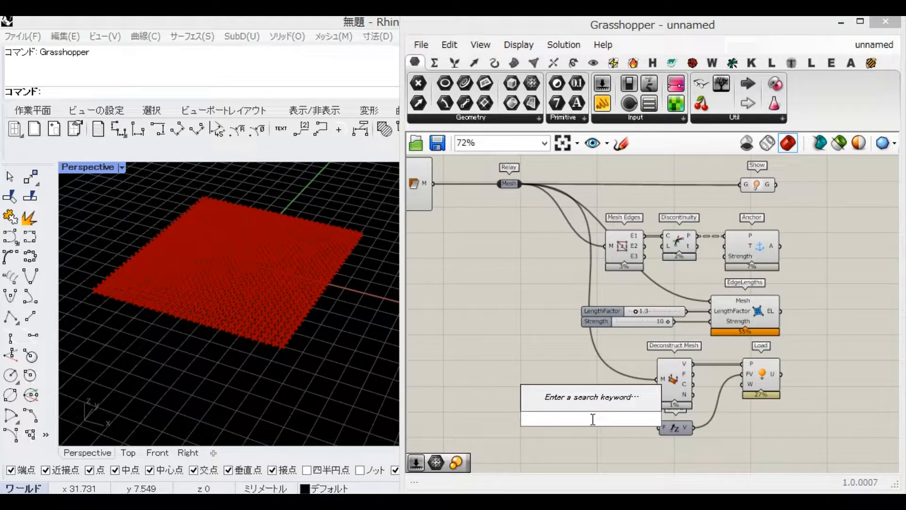
type("0.5")
key("Return")
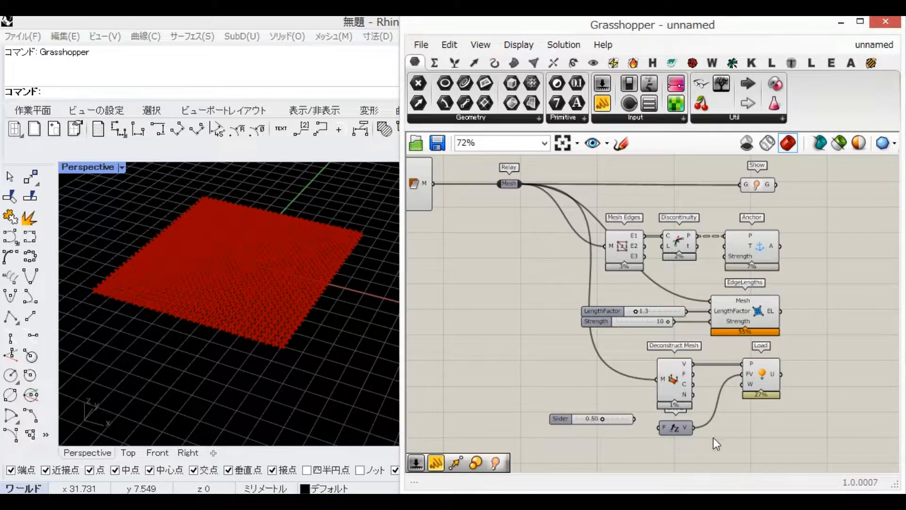
mouse_move(636, 419)
left_mouse_down()
mouse_move(658, 427)
mouse_move(621, 429)
mouse_move(630, 429)
left_mouse_up()
- Add a Wind goal beneath Load and connect the mesh relay to its M input
right_click_drag(722, 359, 721, 280)
left_click(719, 383)
double_click(720, 371)
type("wind")
key("Return")
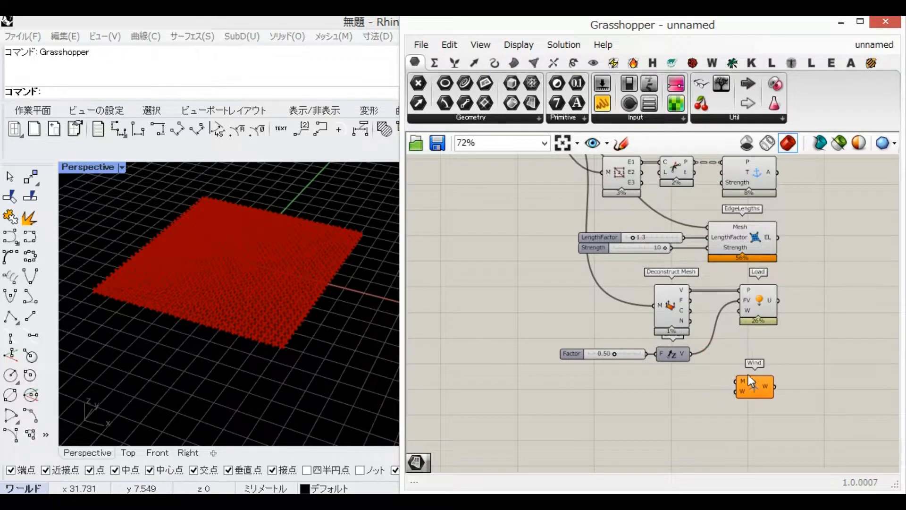
scroll(699, 366, "down", 2)
left_click_drag(568, 183, 732, 378)
scroll(732, 380, "up", 5)
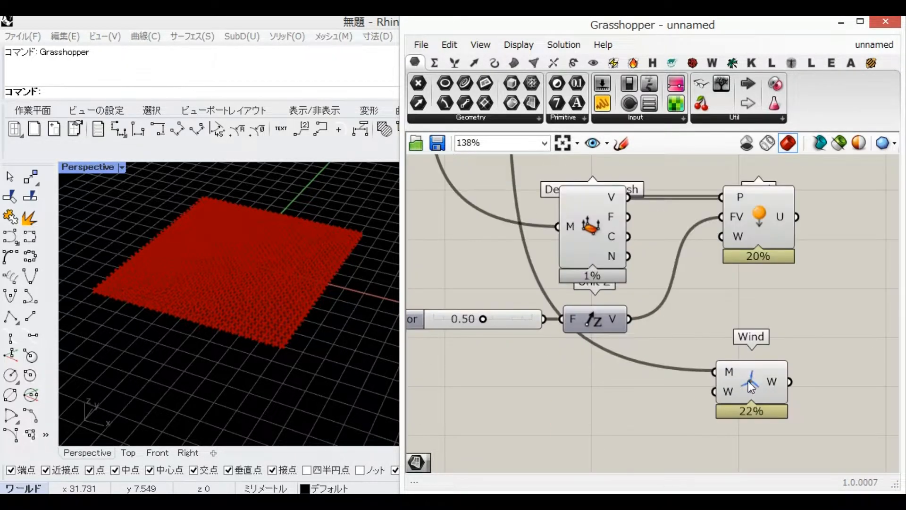
- Add a Unit X vector component beneath Unit Z
double_click(499, 424)
type("x")
left_click(472, 372)
left_click_drag(509, 421, 528, 392)
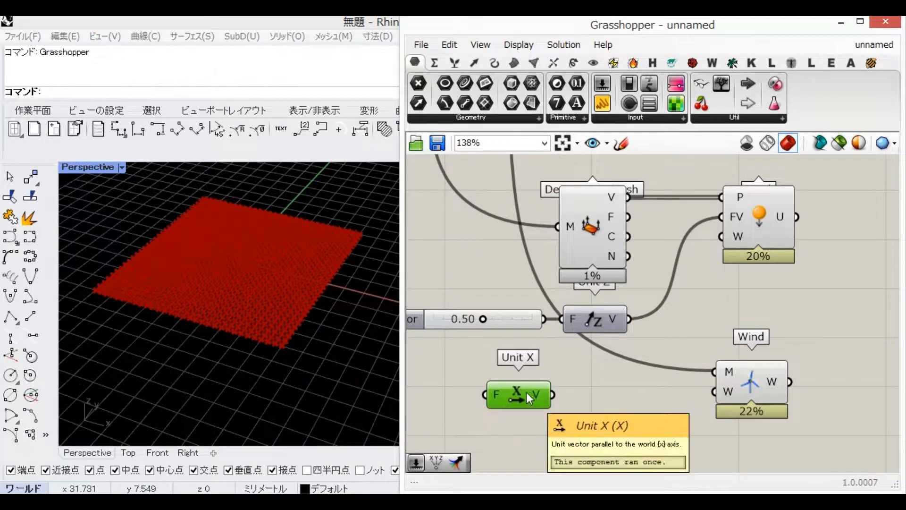
- Add a Rotate component fed by the Unit X vector and switch its angle input to degrees
right_click_drag(526, 392, 605, 388)
scroll(604, 387, "down", 1)
left_click(657, 423)
double_click(658, 424)
type("rotate")
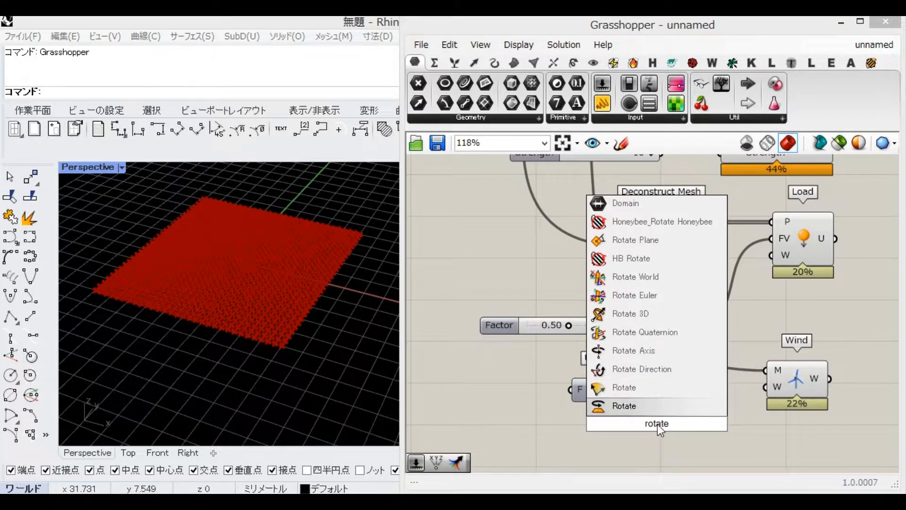
key("Return")
left_click_drag(627, 389, 688, 397)
right_click(674, 406)
left_click(702, 352)
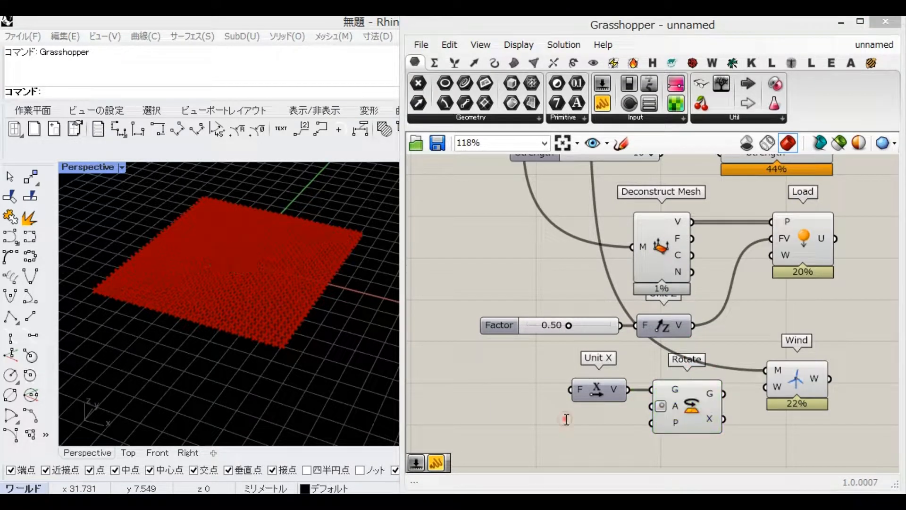
double_click(568, 422)
type("45")
key("Return")
right_click(604, 418)
left_click(519, 429)
left_click(519, 427)
key("Delete")
- Add a number slider ranging from 0 to 360 with value 45 and wire it to the Rotate component's angle
double_click(521, 429)
type("0<45<3")
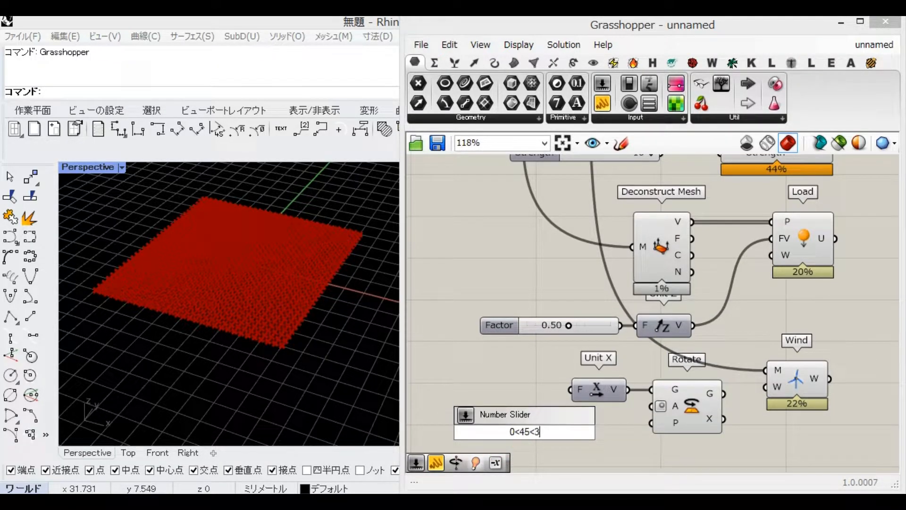
type("60")
key("Return")
left_click_drag(643, 416, 650, 406)
left_click_drag(574, 436, 574, 409)
- Add a number slider set to 0.43 as the Unit X factor and align it with the angle slider
double_click(535, 383)
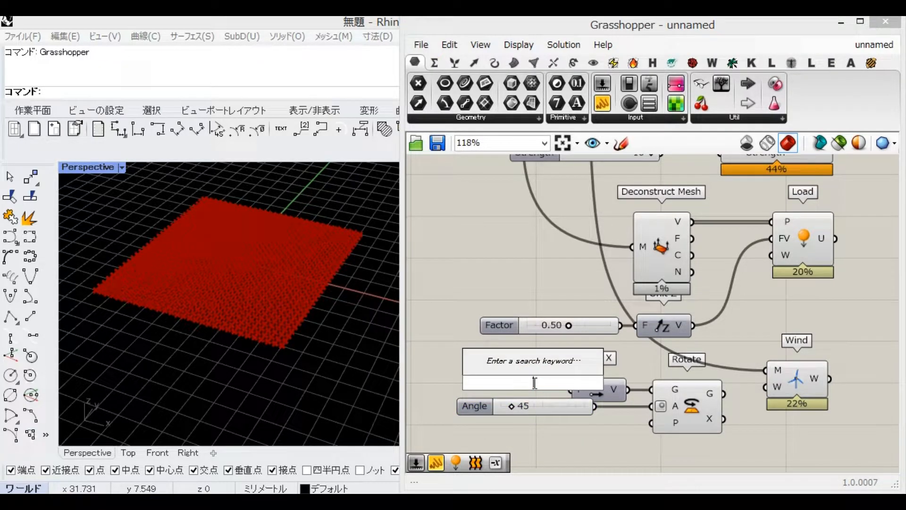
type("0.43")
key("Return")
left_click_drag(534, 383, 480, 390)
mouse_move(565, 390)
left_mouse_down()
mouse_move(549, 391)
mouse_move(607, 425)
left_mouse_up()
- Connect the rotated vector to the Wind's W input and align the Anchor, EdgeLengths, Load and Wind goals by their right edges
right_click_drag(726, 400, 689, 383)
mouse_move(686, 379)
left_mouse_down()
mouse_move(733, 381)
mouse_move(694, 188)
left_mouse_up()
left_click(781, 370)
scroll(735, 326, "down", 4)
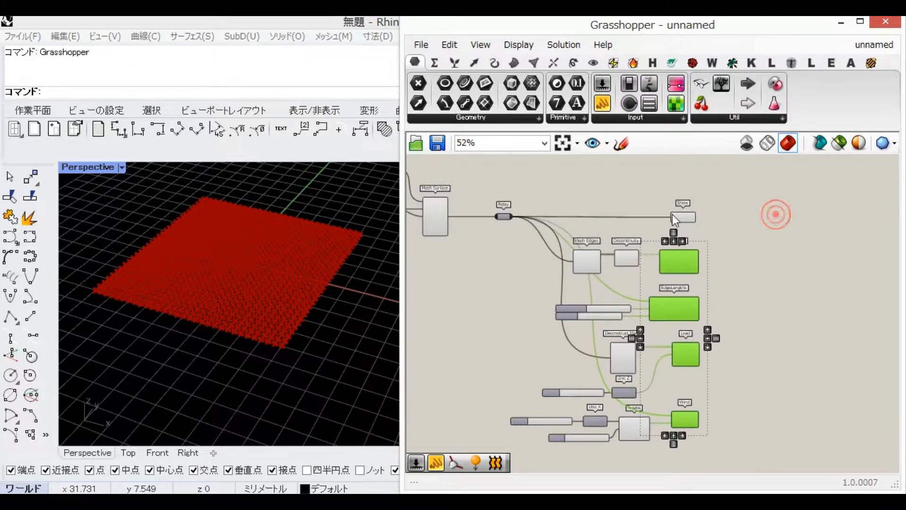
scroll(672, 254, "up", 4)
left_click(787, 213)
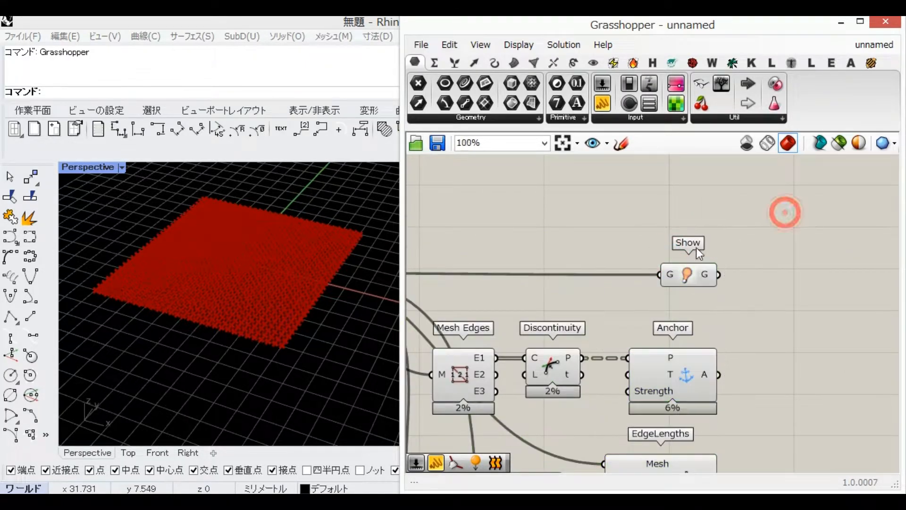
- Turn off the viewport preview of all existing components in the definition
scroll(675, 236, "down", 6)
right_click(676, 242)
left_click(705, 340)
left_click_drag(753, 383, 533, 187)
middle_click(561, 261)
left_click(599, 259)
- Add an Entwine component reduced to two inputs and wire Show's output into its {0;0} input
scroll(774, 215, "up", 6)
double_click(690, 219)
type("entwine")
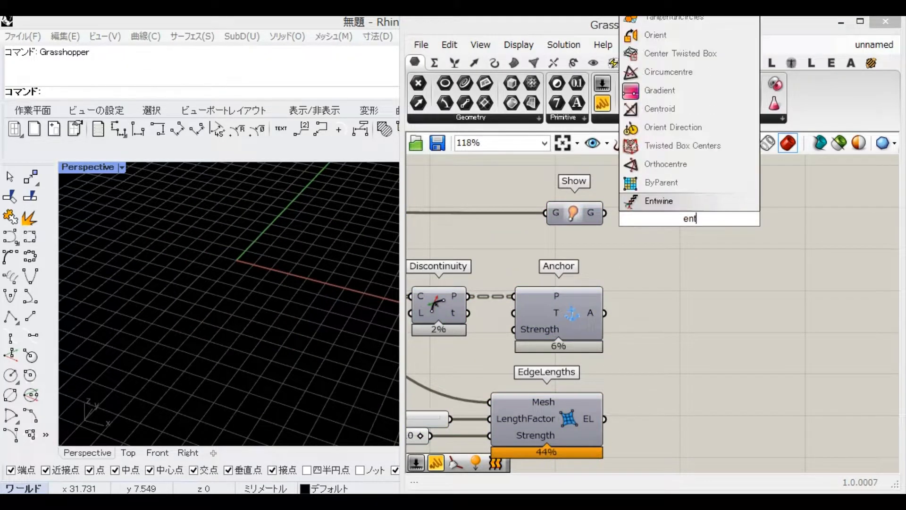
key("Return")
scroll(672, 219, "up", 5)
left_click(695, 290)
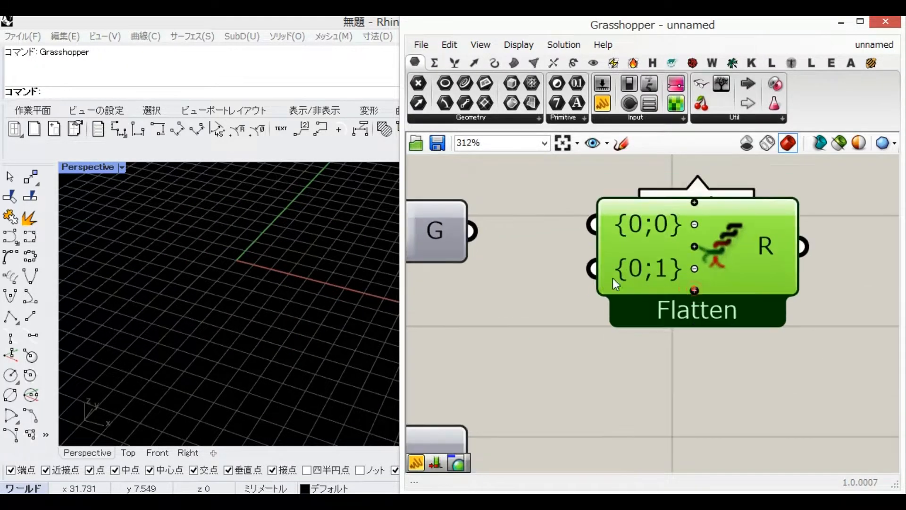
scroll(556, 222, "down", 4)
left_click_drag(556, 222, 690, 258)
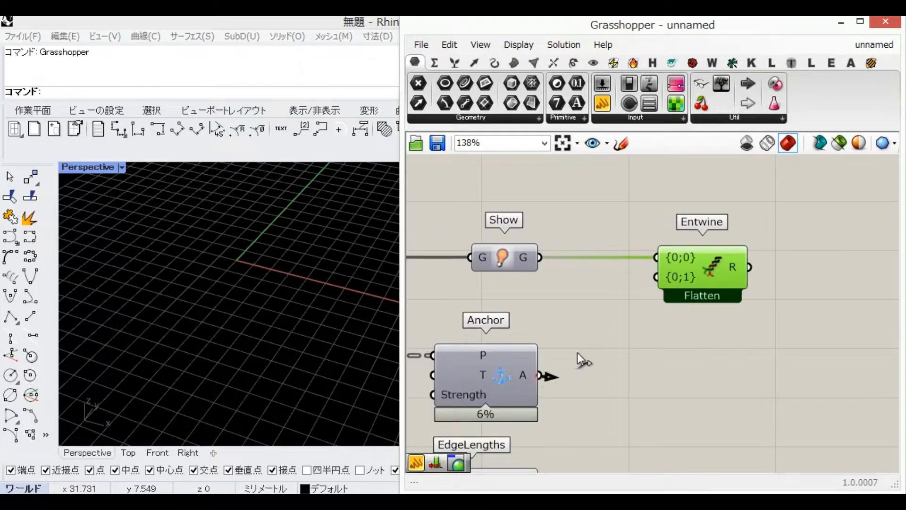
- Connect the Anchor, EdgeLengths, Load and Wind goals together into Entwine's {0;1} input, with flattened inputs
left_click_drag(576, 352, 655, 276)
right_click_drag(641, 347, 675, 248)
scroll(674, 248, "down", 2)
left_click_drag(602, 358, 686, 195, "shift")
scroll(630, 255, "down", 2)
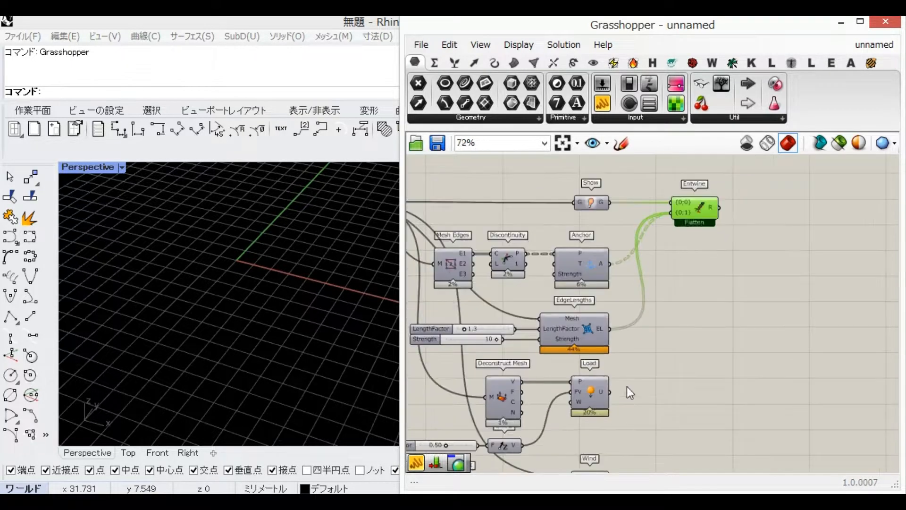
left_click_drag(608, 393, 670, 213, "shift")
right_click_drag(594, 445, 585, 389)
scroll(585, 390, "down", 2)
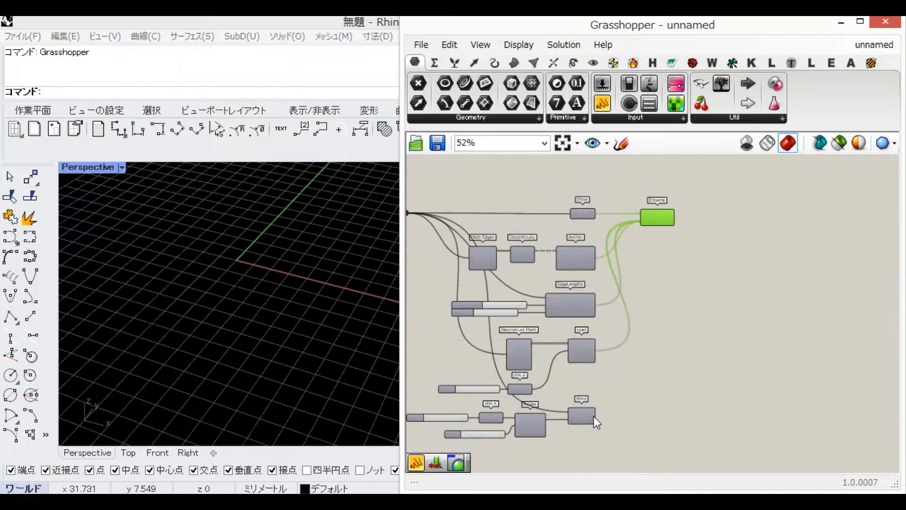
scroll(642, 226, "up", 4)
right_click(634, 250)
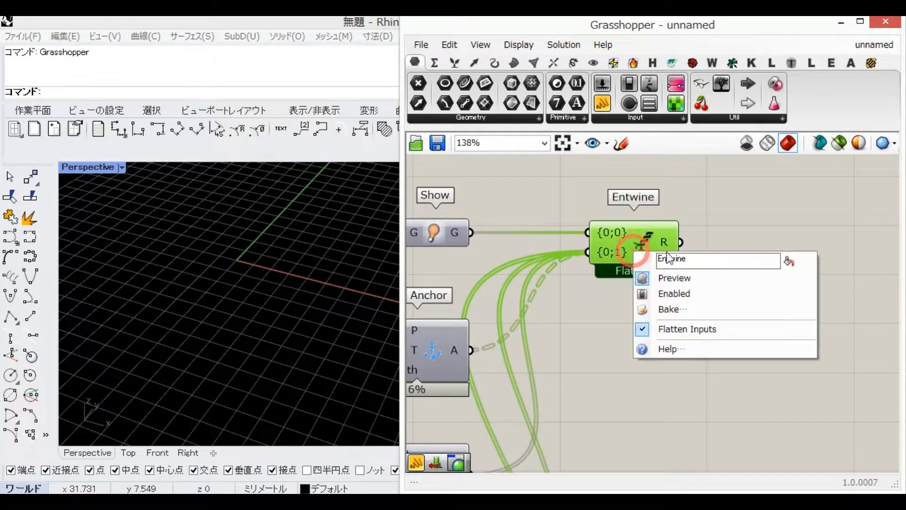
- Add a BouncySolver beside Entwine and wire a Button to its Reset input
right_click_drag(805, 242, 672, 258)
double_click(648, 270)
type("bouncy")
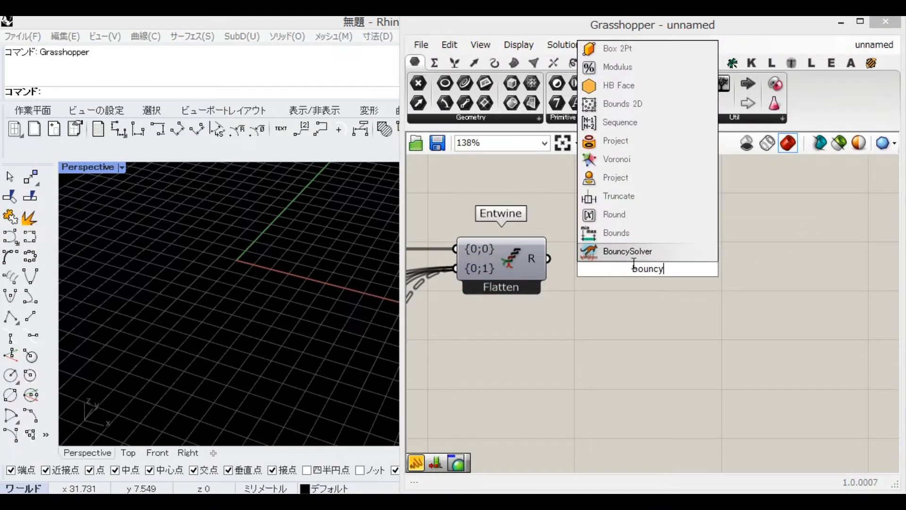
key("Return")
left_click_drag(666, 304, 721, 356)
double_click(522, 348)
type("button")
key("Return")
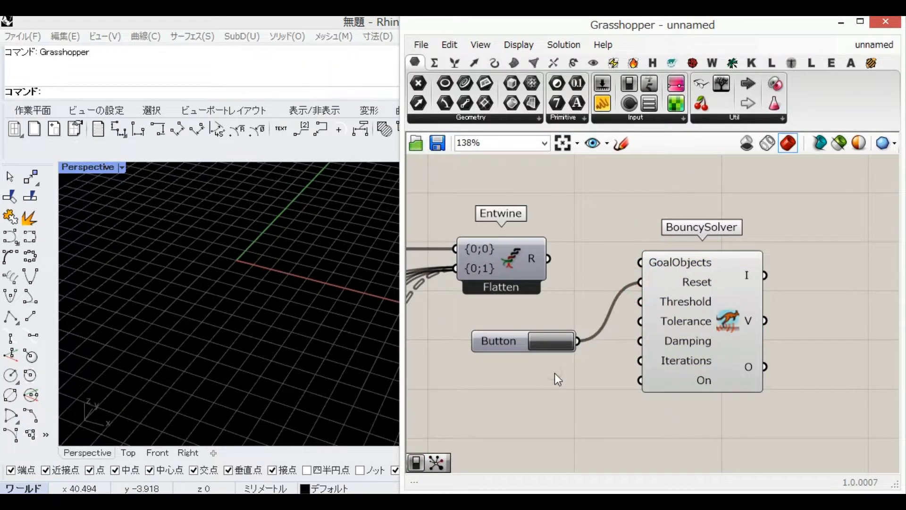
- Add a Boolean Toggle wired to the solver's On input and align it with the Button
double_click(554, 372)
type("bool")
key("Return")
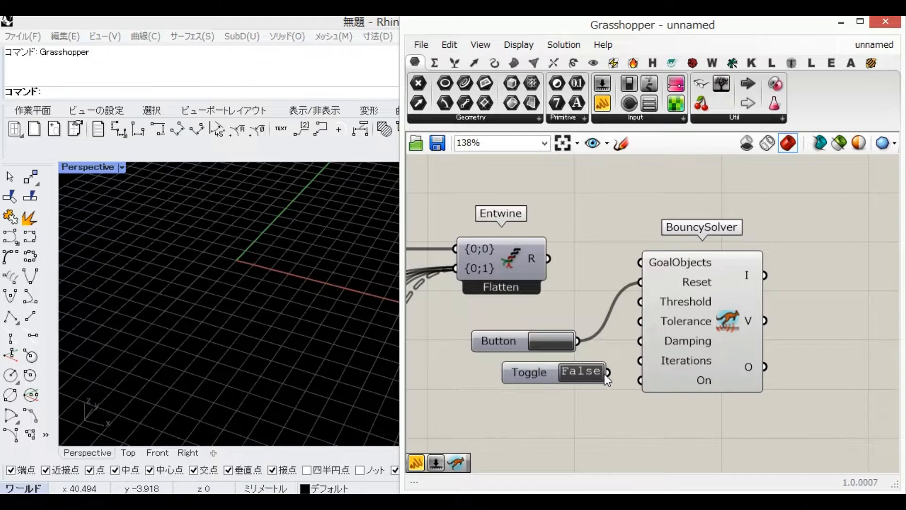
left_click_drag(551, 376, 525, 381)
left_click(533, 434)
left_click_drag(506, 333, 509, 416)
left_click(517, 325)
left_click(554, 307)
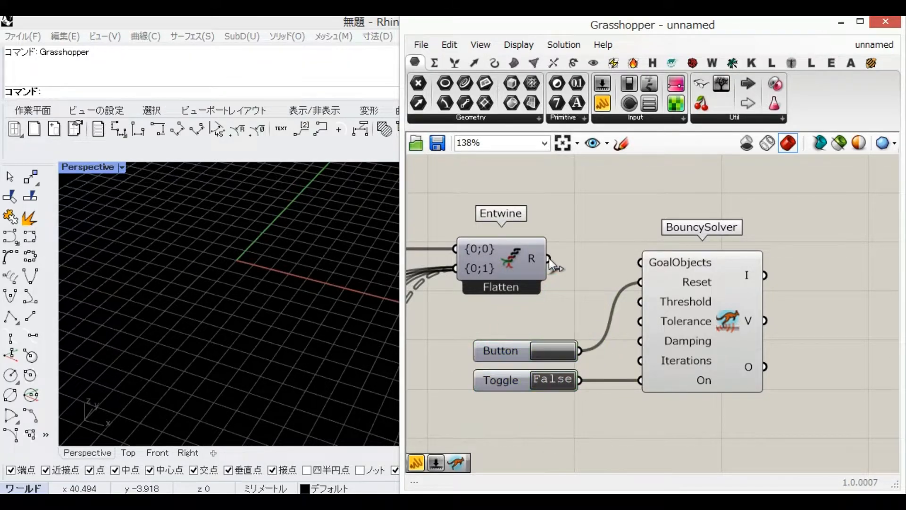
- Connect Entwine's result to the BouncySolver's GoalObjects and line the solver up with the Button and Toggle
left_click_drag(548, 258, 640, 263)
left_click_drag(698, 445, 521, 342)
left_click_drag(724, 316, 723, 312)
left_click(679, 195)
- Test the simulation by switching the Toggle to True, then pause it with False and reset the solver
right_click_drag(225, 241, 222, 352)
double_click(521, 374)
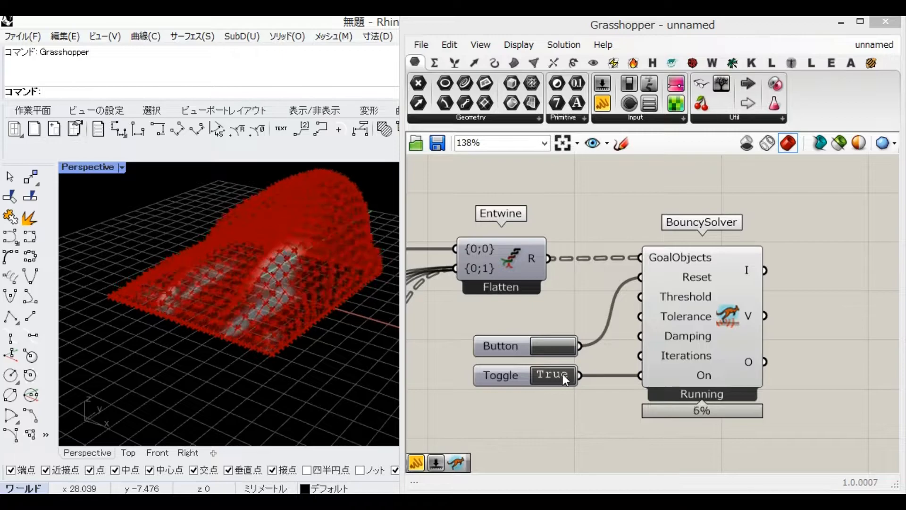
double_click(563, 374)
left_click(553, 347)
- Turn off the BouncySolver's preview
right_click_drag(728, 311, 547, 327)
right_click(547, 326)
left_click(593, 350)
left_click(615, 353)
- Inspect the BouncySolver's O output with a temporary panel
right_click_drag(617, 353, 603, 328)
left_click_drag(605, 103, 617, 349)
left_click_drag(602, 348, 715, 319)
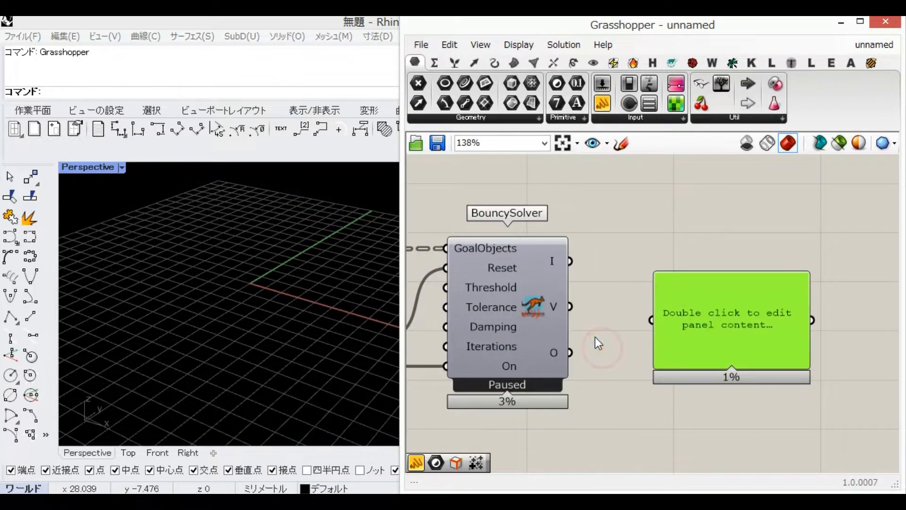
left_click_drag(628, 346, 707, 313)
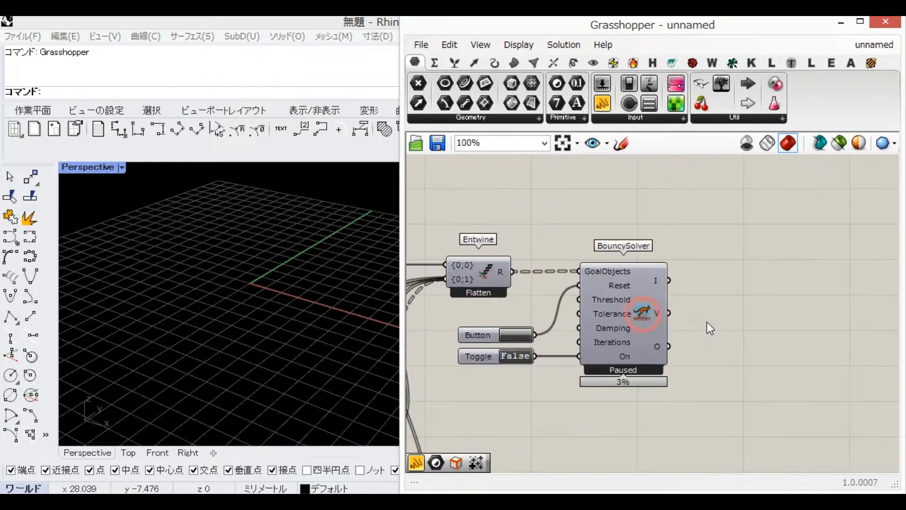
- Add a List Item component and feed its list input from the BouncySolver's O output
double_click(702, 333)
type("list item")
key("Return")
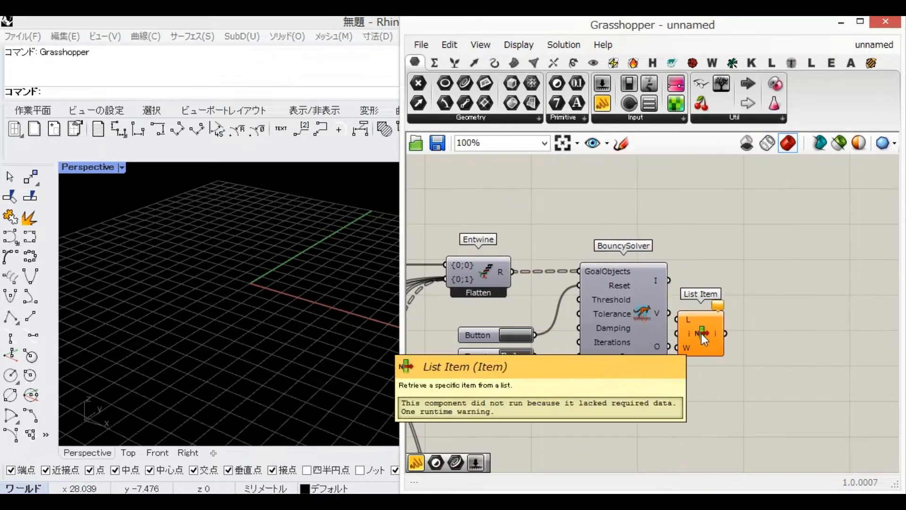
left_click_drag(696, 340, 724, 361)
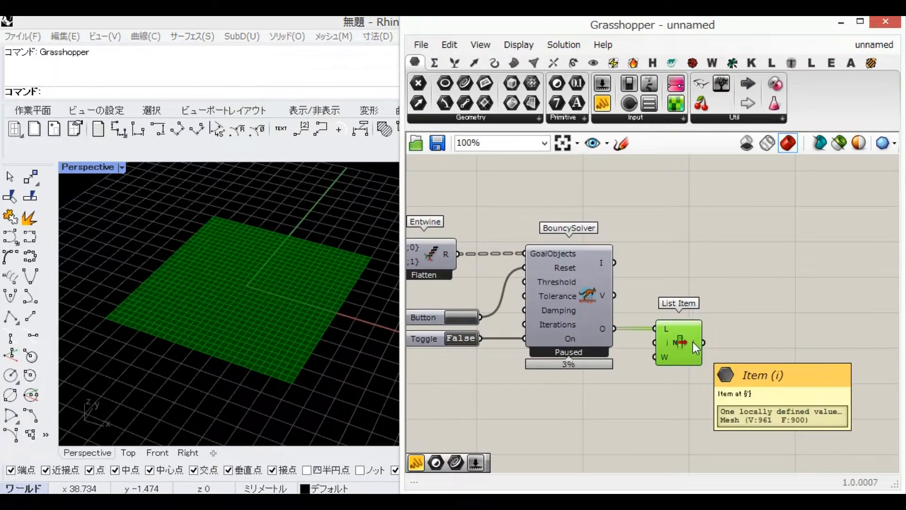
- Add a Deconstruct Mesh component, connect List Item's output to its M input and place it alongside
double_click(830, 334)
type("de")
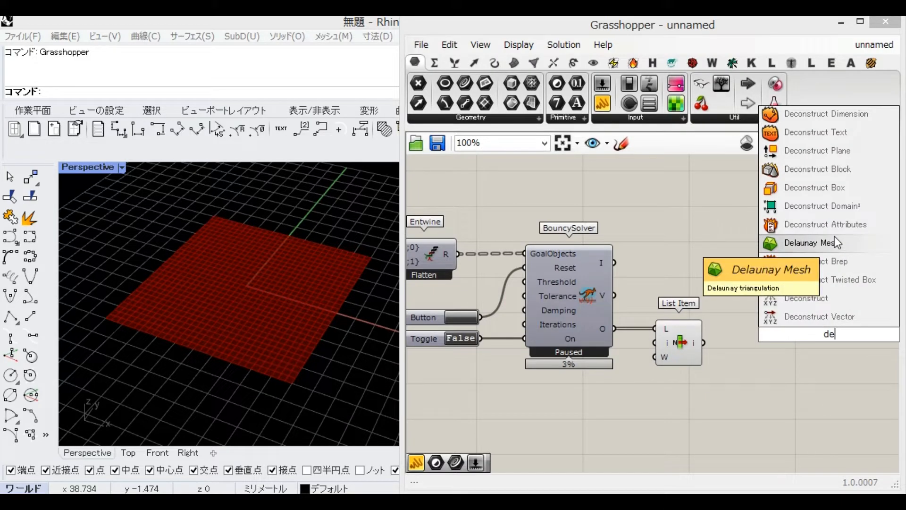
type("const")
left_click(834, 274)
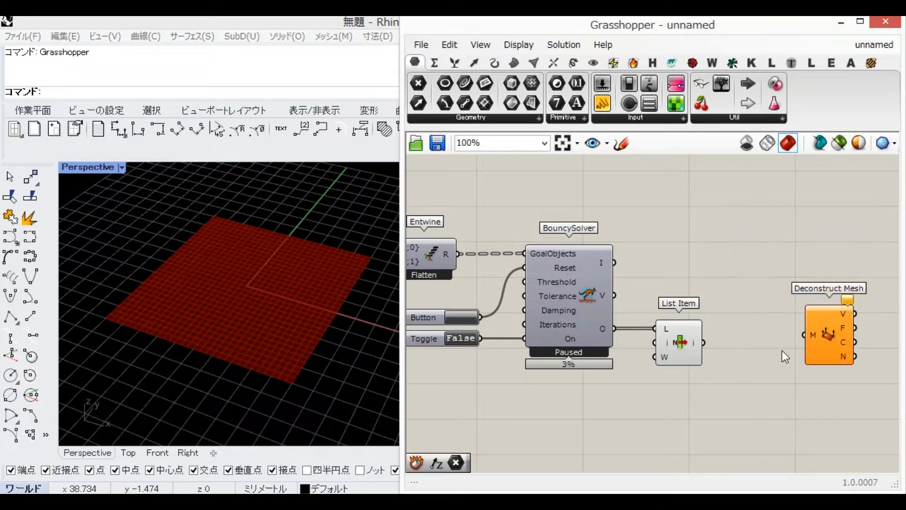
left_click_drag(704, 341, 757, 346)
mouse_move(781, 352)
left_mouse_down()
mouse_move(780, 339)
mouse_move(769, 348)
left_mouse_up()
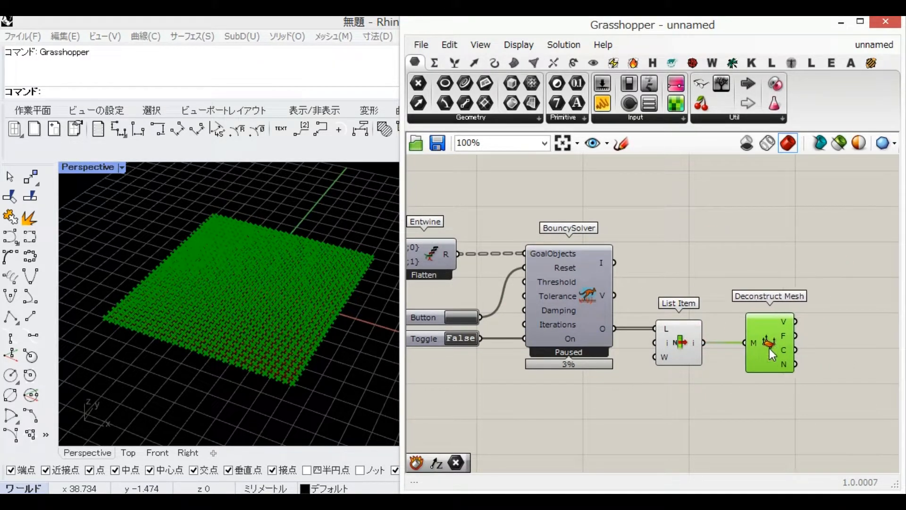
- Add a Surface From Points component and feed its P input with the deconstructed mesh vertices
right_click_drag(874, 348, 772, 348)
double_click(764, 378)
type("sur")
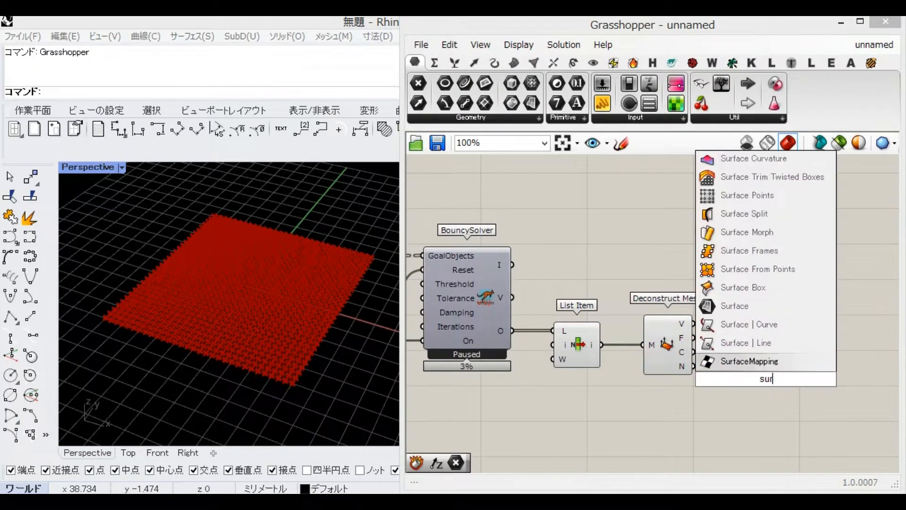
type("facefrom")
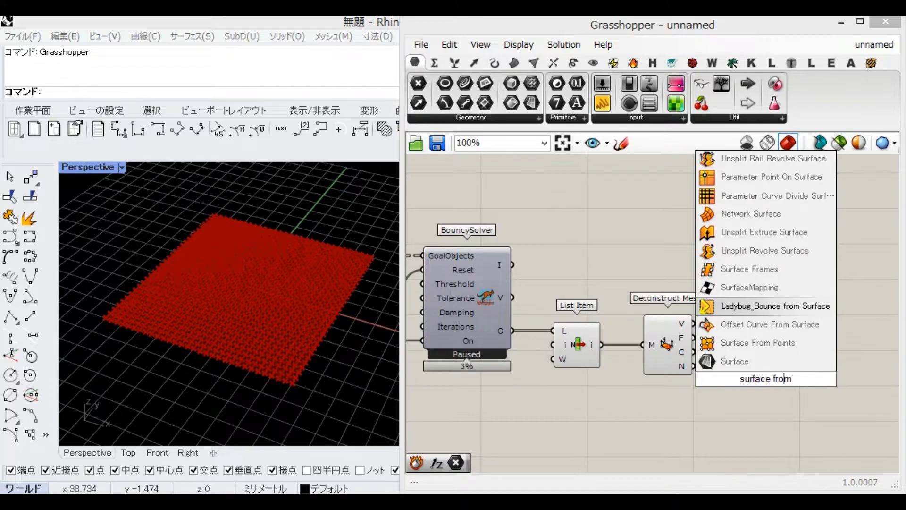
key("Down")
key("Down")
key("Return")
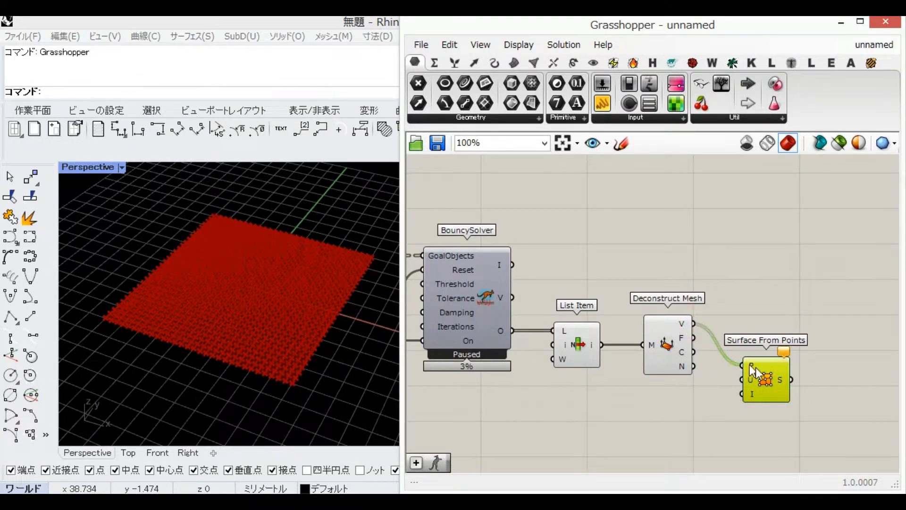
- Add an Addition component and wire a panel containing 1 to its B input
right_click_drag(664, 423, 677, 412)
double_click(677, 413)
type("add")
key("Return")
double_click(587, 438)
type("1")
key("Return")
left_click_drag(598, 439, 650, 420)
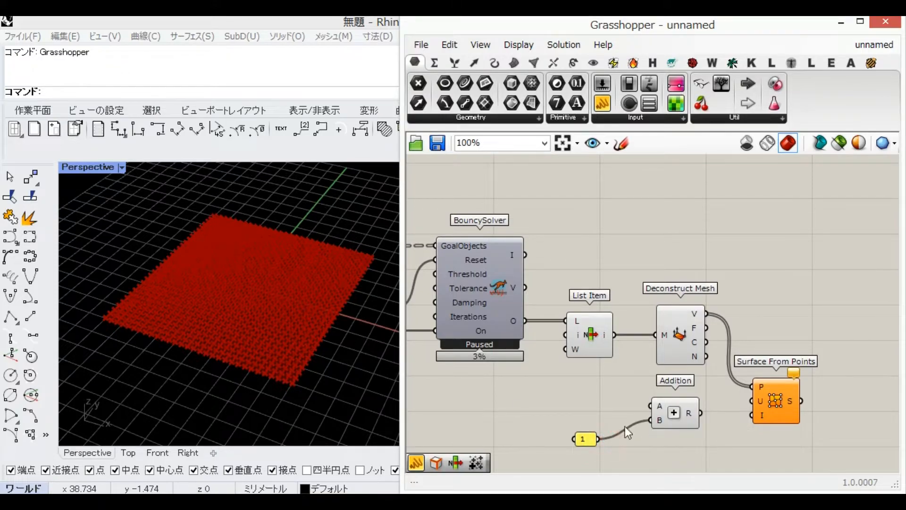
- Bring the Addition component next to Mesh Surface and wire the Count slider to its A input
scroll(780, 354, "down", 6)
scroll(453, 337, "up", 3)
scroll(604, 311, "down", 2)
right_click_drag(897, 360, 765, 329)
scroll(779, 321, "up", 3)
left_click_drag(757, 343, 523, 308)
right_click_drag(523, 308, 723, 315)
left_click_drag(723, 316, 479, 280)
right_click_drag(477, 280, 641, 317)
scroll(575, 285, "up", 2)
scroll(576, 286, "up", 3)
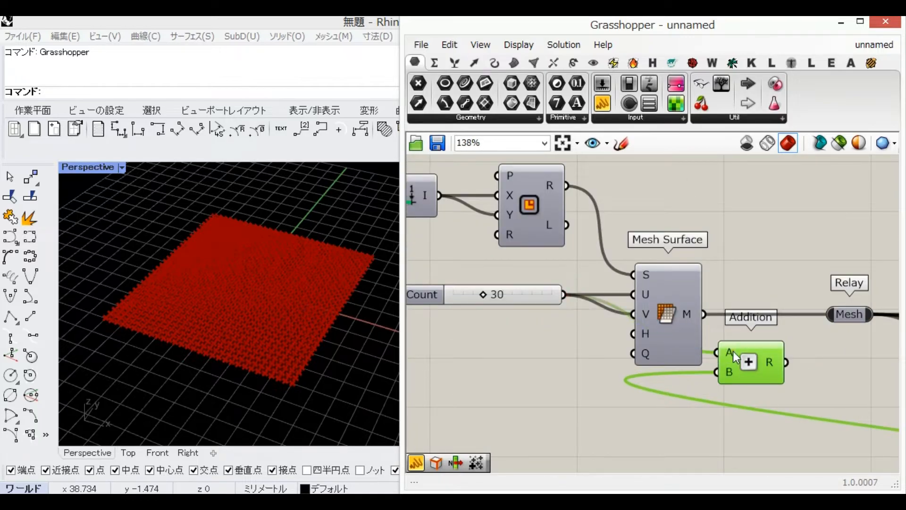
- Set Addition's A wire display to faint, return it below Deconstruct Mesh and connect its result to Surface From Points' U input
right_click(733, 351)
left_click(667, 281)
scroll(641, 336, "down", 7)
scroll(821, 416, "up", 6)
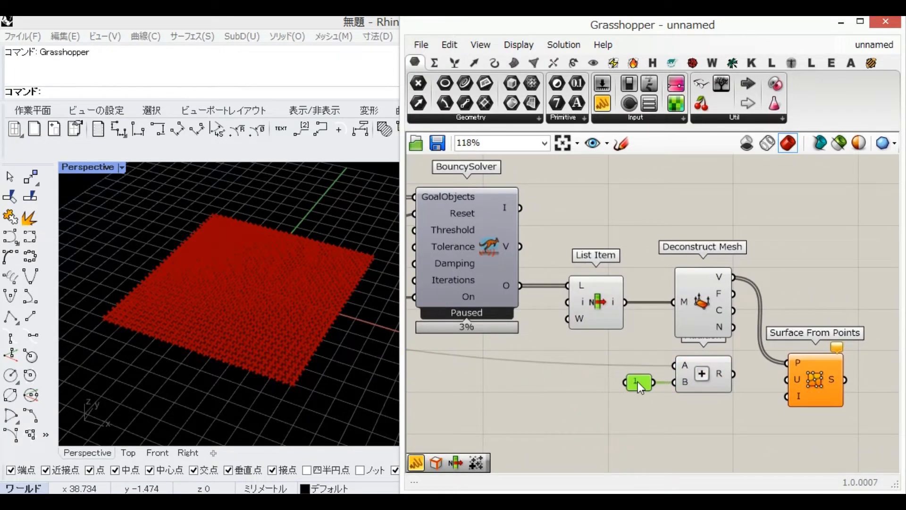
left_click_drag(825, 378, 826, 371)
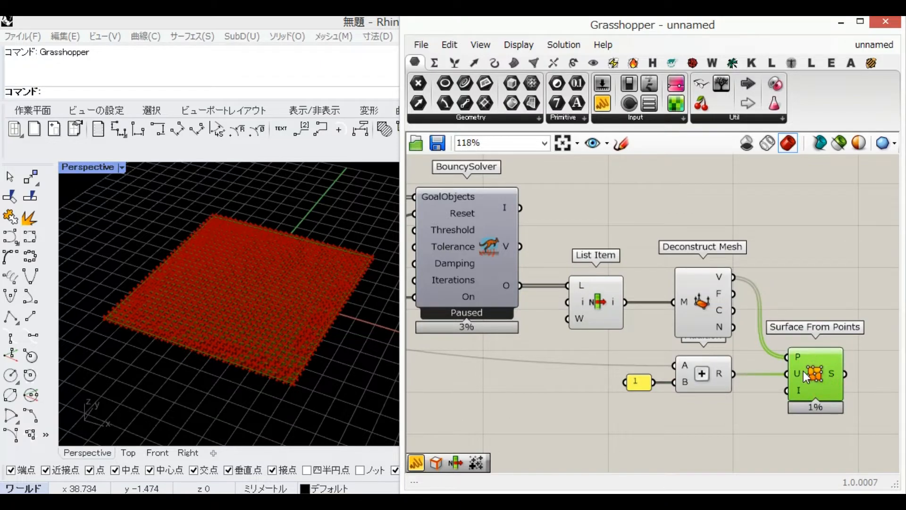
- Turn off the preview of the List Item, Deconstruct Mesh and Addition components
left_click(798, 262)
right_click_drag(797, 262, 807, 259)
scroll(810, 257, "down", 2)
left_click_drag(743, 206, 656, 399)
middle_click(696, 345)
left_click(740, 305)
- Run the solver by setting the Toggle to True, then pause the inflated cloth by setting it to False
scroll(708, 299, "down", 2)
right_click_drag(647, 299, 791, 299)
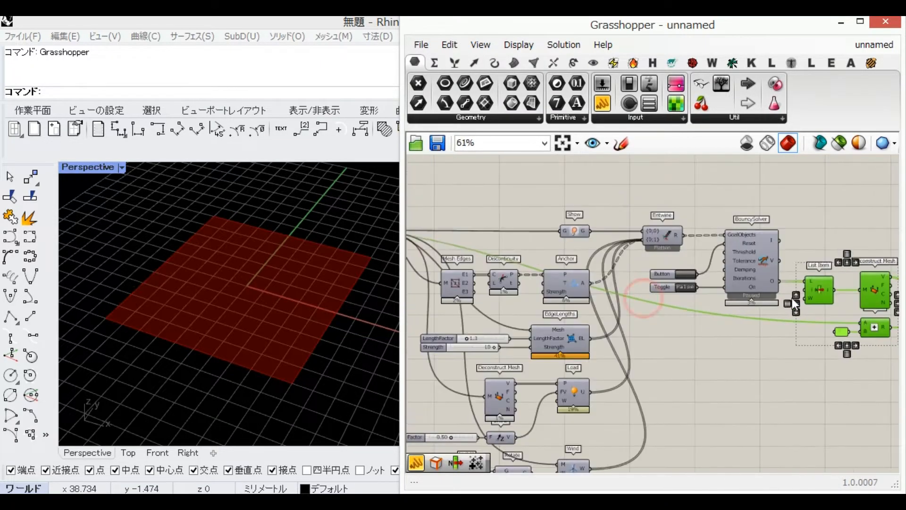
scroll(616, 279, "up", 2)
double_click(720, 293)
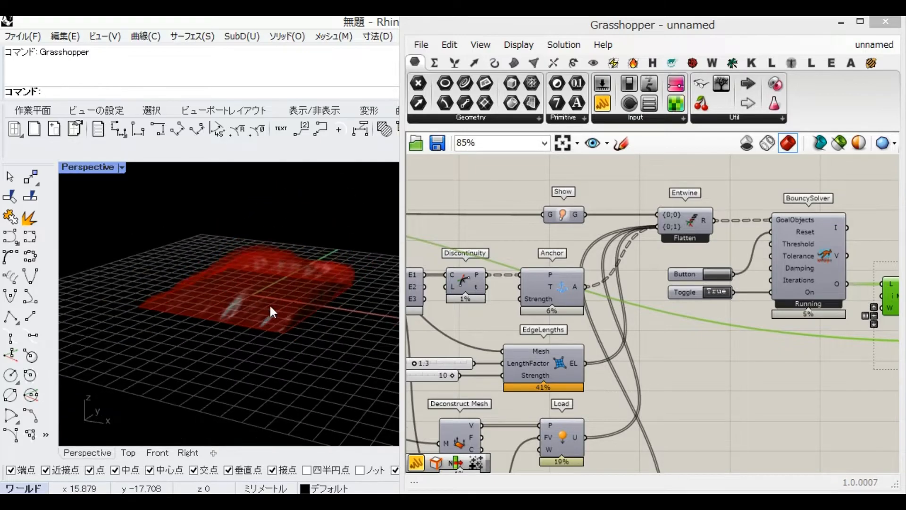
right_click_drag(731, 294, 535, 284)
double_click(521, 279)
- Add a Custom Preview fed by the Surface From Points output and turn off that surface component's own preview
right_click_drag(694, 304, 637, 296)
scroll(637, 297, "down", 2)
double_click(721, 228)
type("Cust")
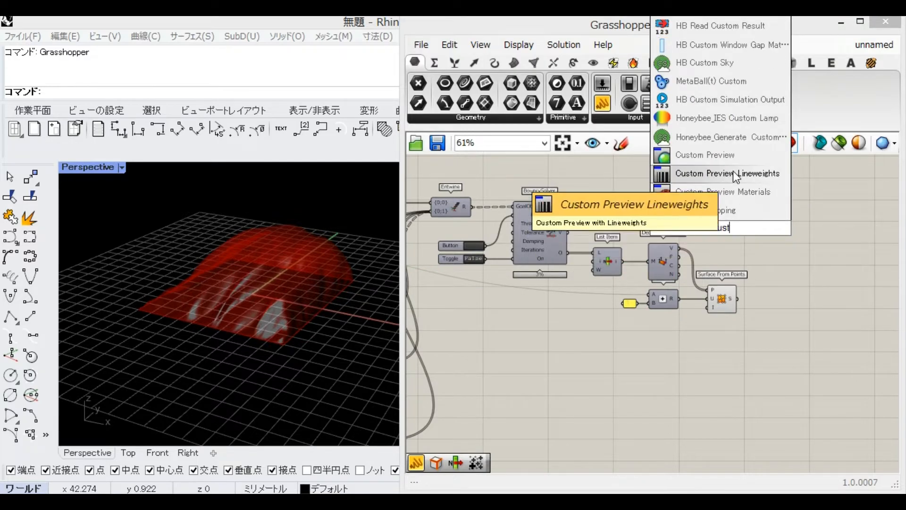
left_click(705, 154)
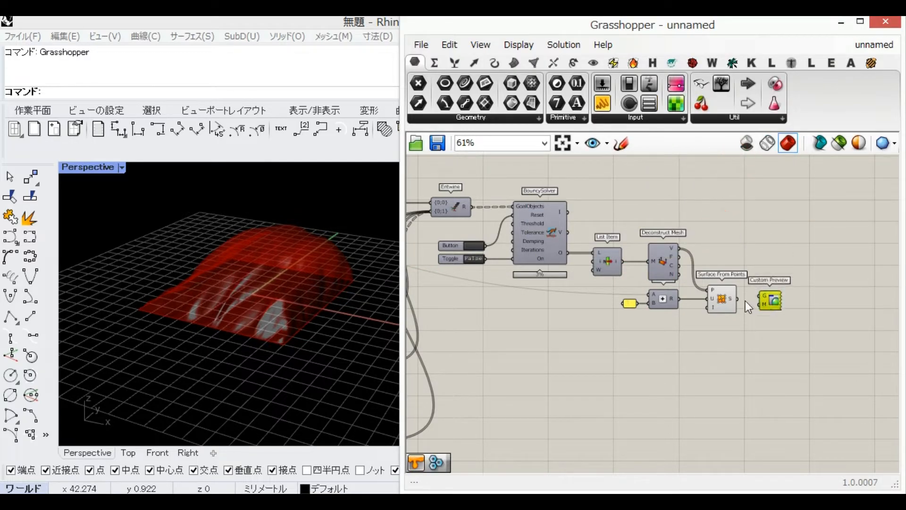
left_click_drag(760, 297, 764, 296)
left_click_drag(772, 299, 778, 309)
right_click(721, 298)
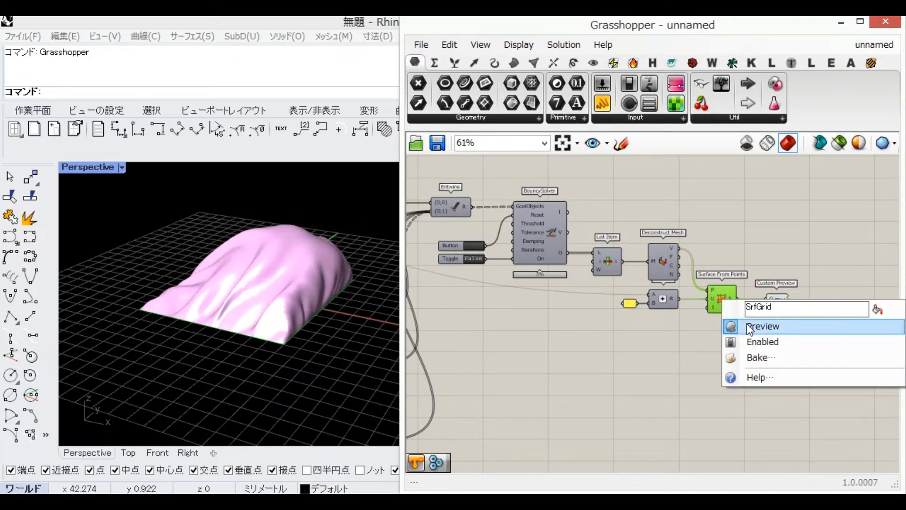
left_click(746, 323)
- Add a Colour Swatch wired to the Custom Preview's M input and adjust the brightness of its white colour
double_click(713, 357)
type("cplour")
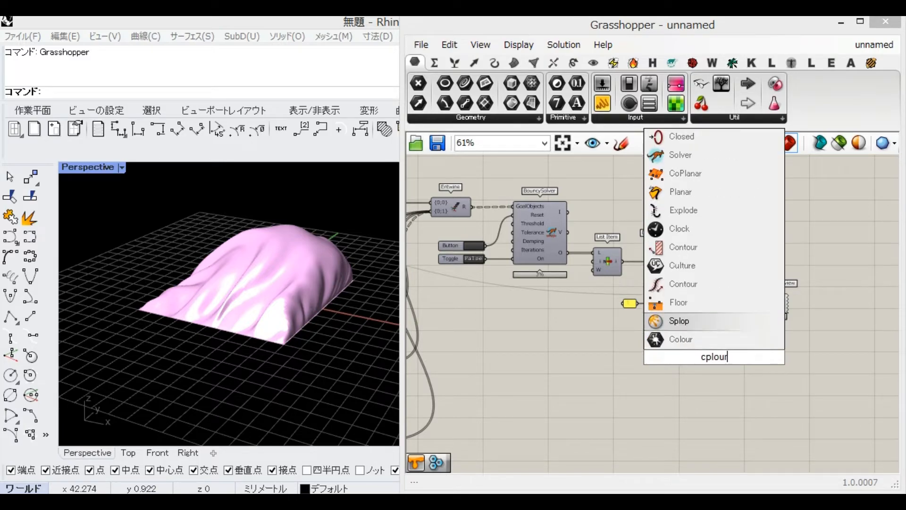
type("sw")
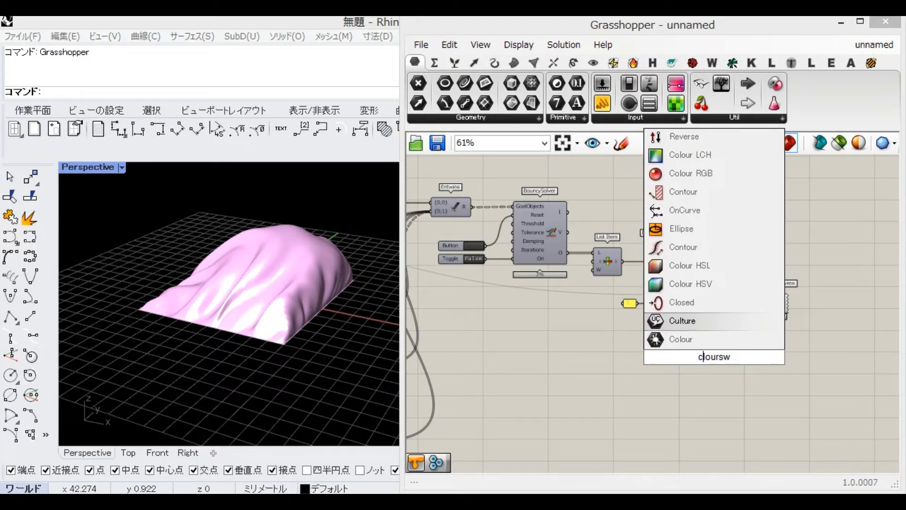
type("o")
key("Return")
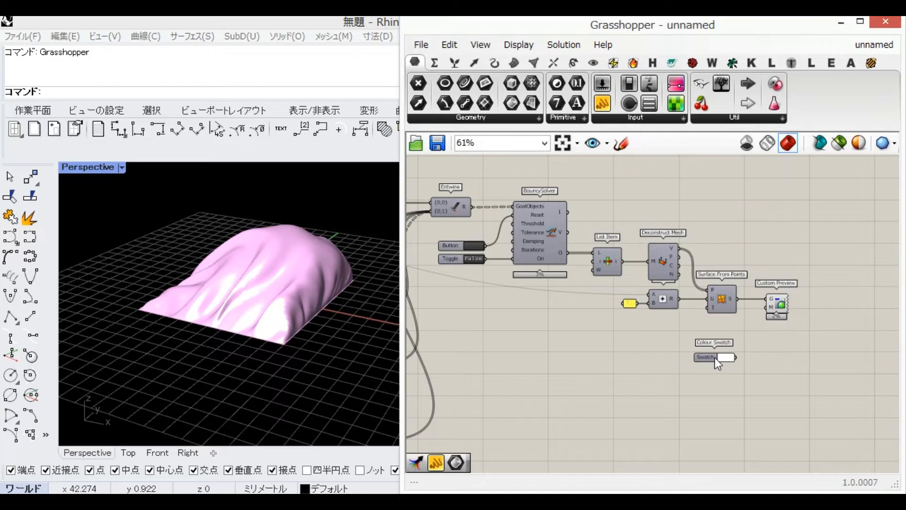
left_click(734, 332)
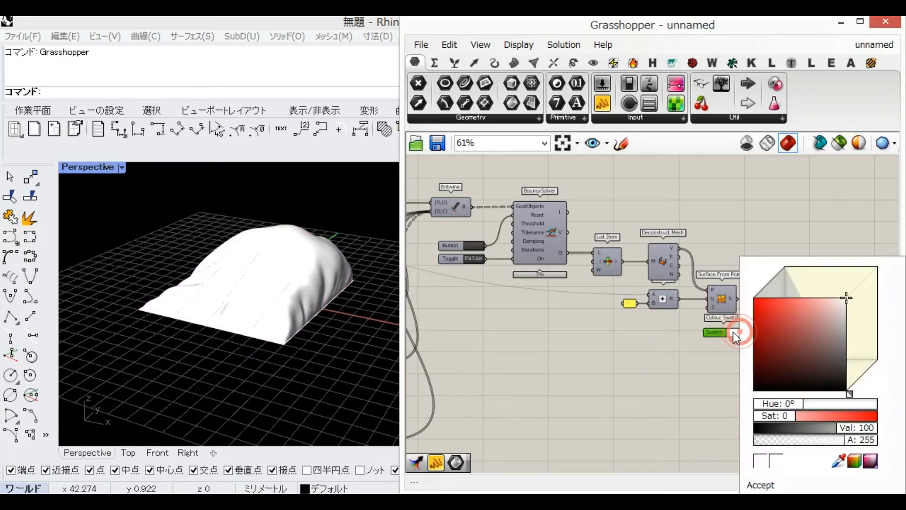
left_click(860, 429)
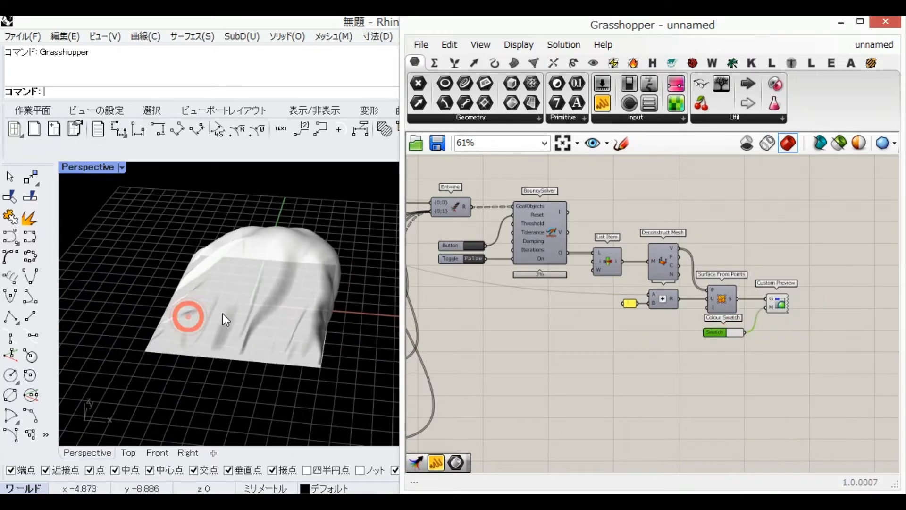
- Set the Toggle to True and reset the BouncySolver with the Button to rerun the cloth simulation
right_click_drag(292, 253, 274, 295)
right_click_drag(473, 255, 616, 253)
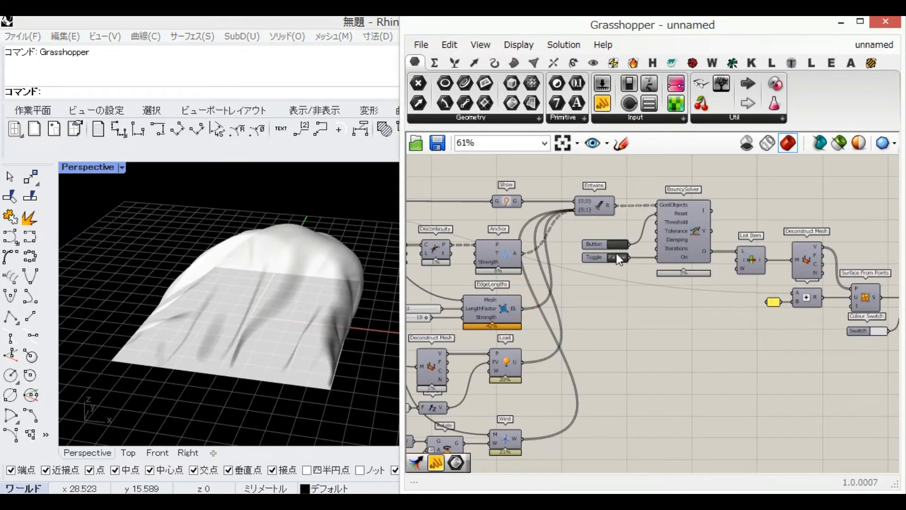
double_click(616, 255)
left_click(615, 245)
right_click_drag(290, 334, 293, 336)
- Vary the wind direction by raising the Rotate component's Angle slider to 233 and lowering it again while the solver runs
right_click_drag(545, 293, 667, 289)
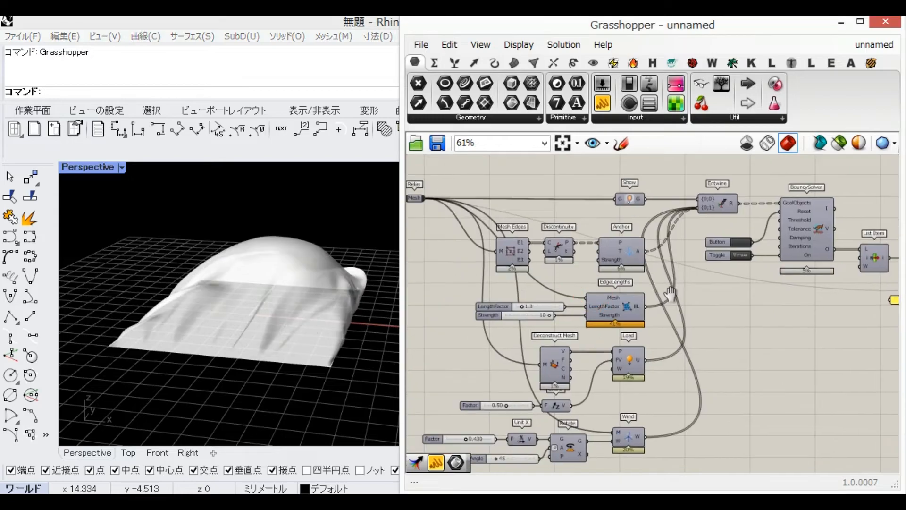
right_click_drag(538, 359, 583, 329)
right_click_drag(552, 423, 571, 385)
left_click_drag(557, 390, 578, 389)
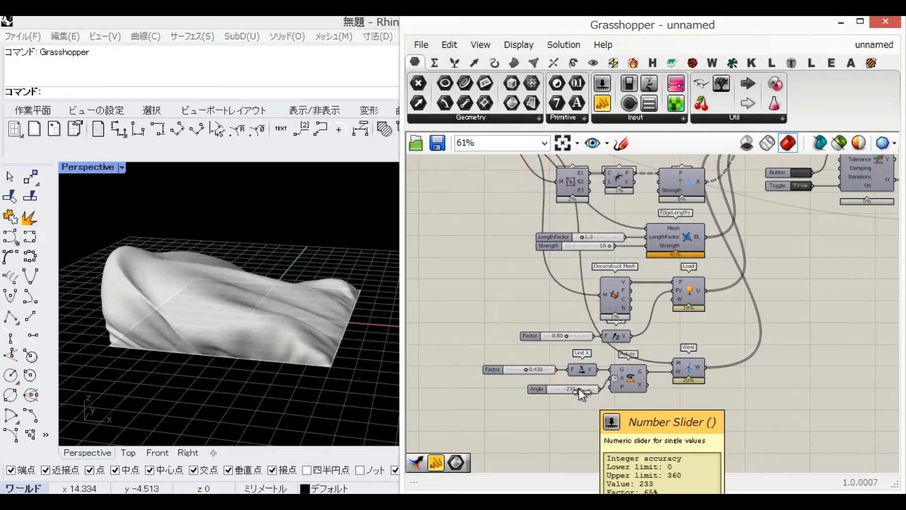
left_click_drag(579, 388, 561, 389)
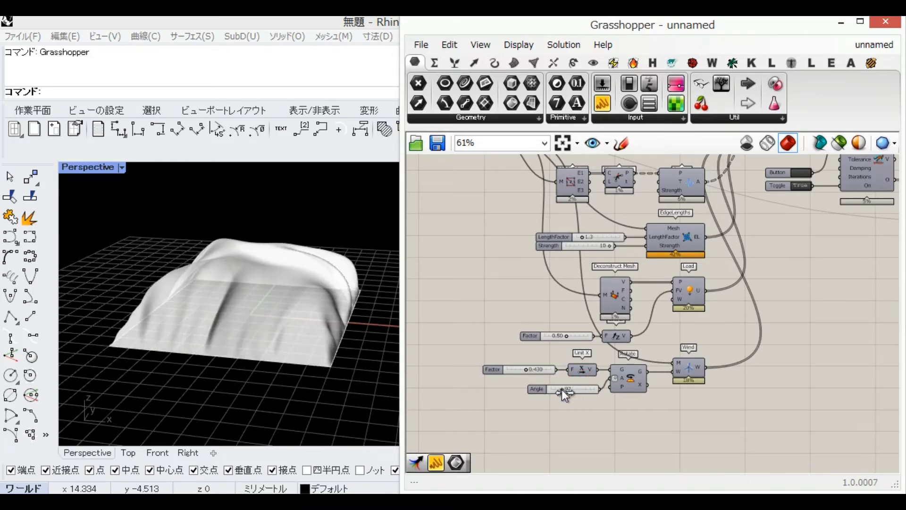
right_click_drag(324, 379, 299, 360)
scroll(655, 272, "down", 3)
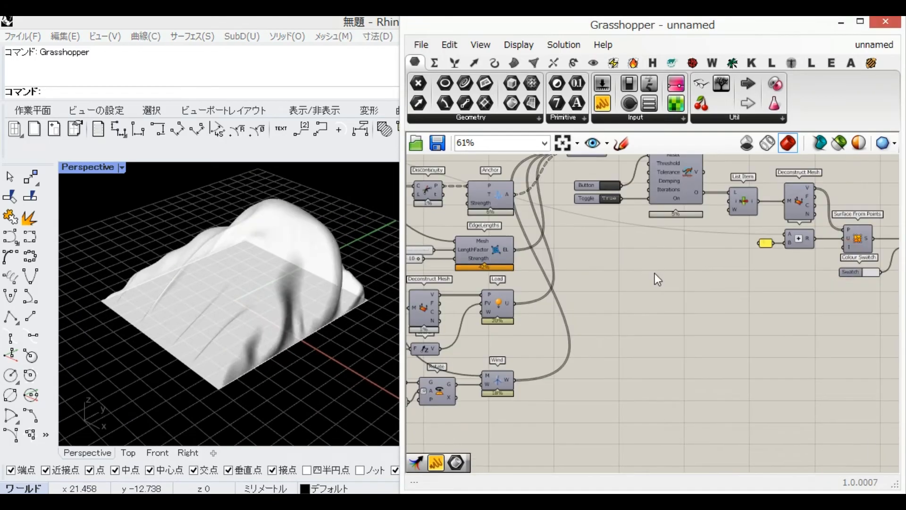
scroll(649, 271, "up", 3)
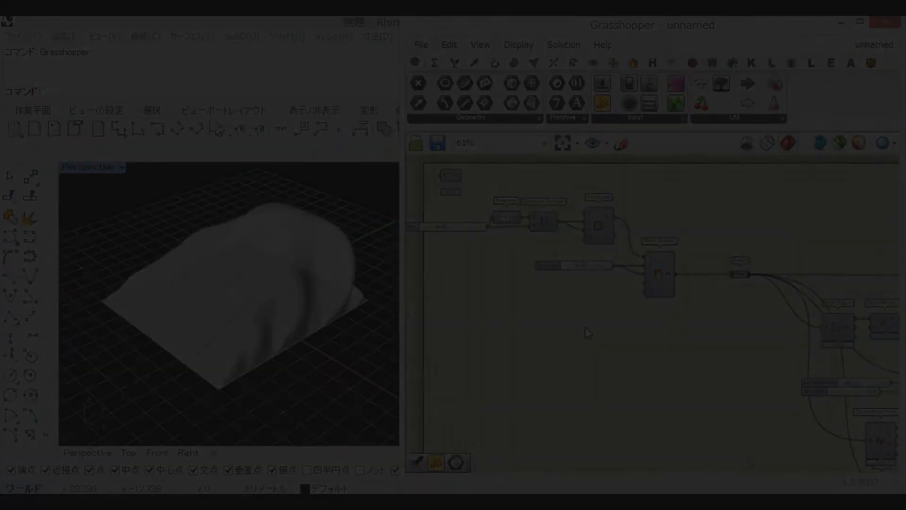